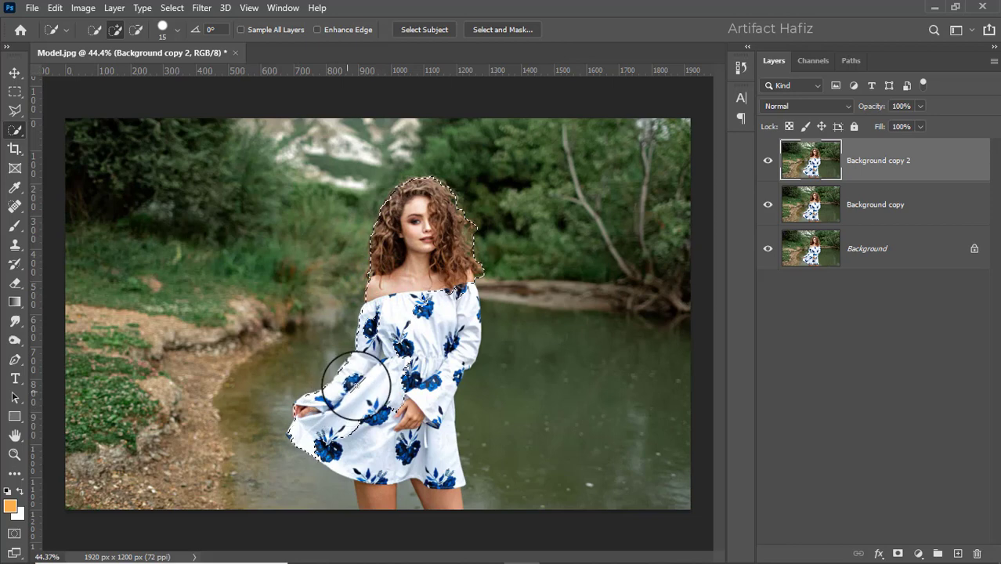
# Add the model's dress, sleeves and legs to the quick selection on the Background copy 2 layer
pyautogui.click(411, 364)
pyautogui.click(451, 322)
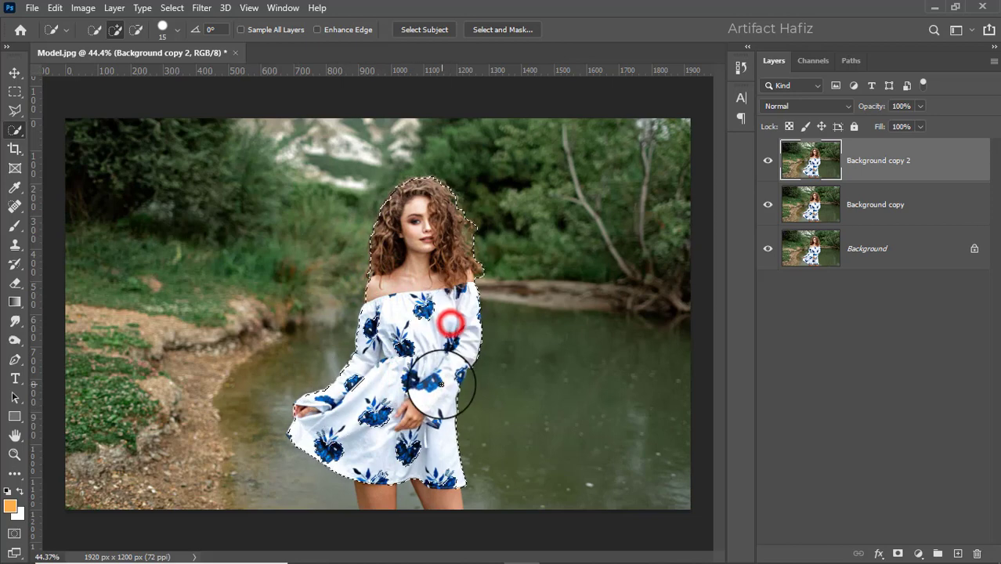
pyautogui.click(416, 324)
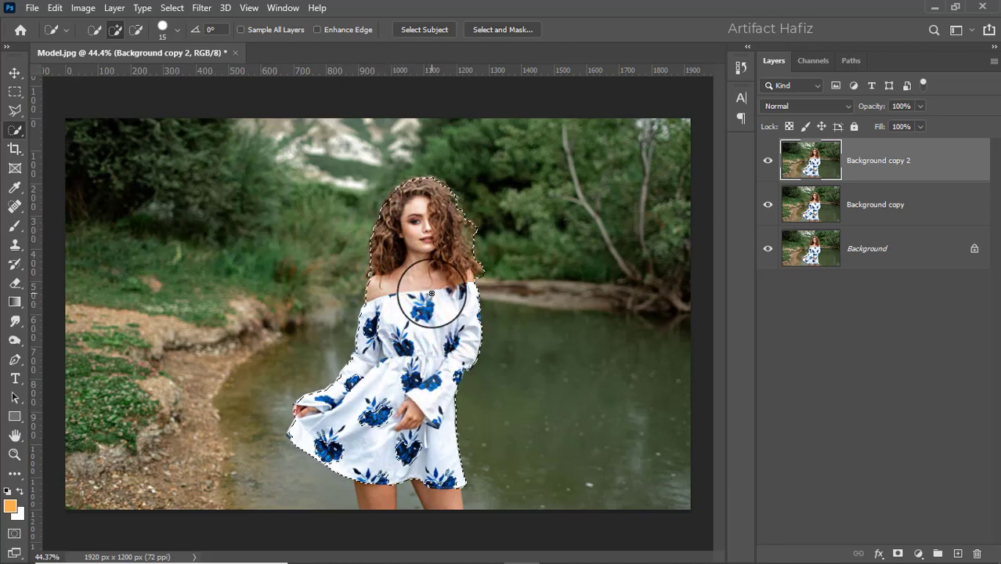
pyautogui.click(431, 294)
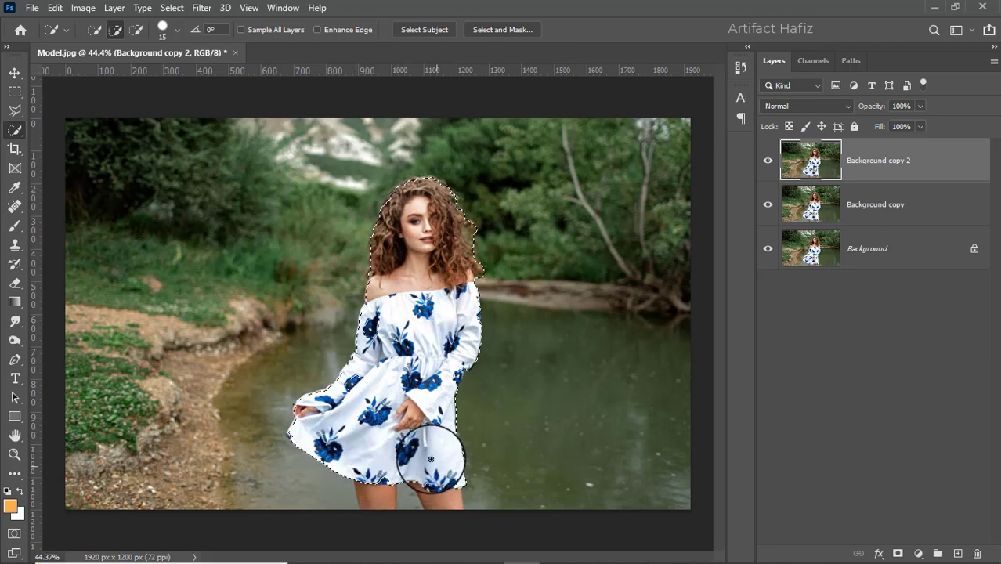
pyautogui.moveTo(359, 378); pyautogui.dragTo(373, 350)
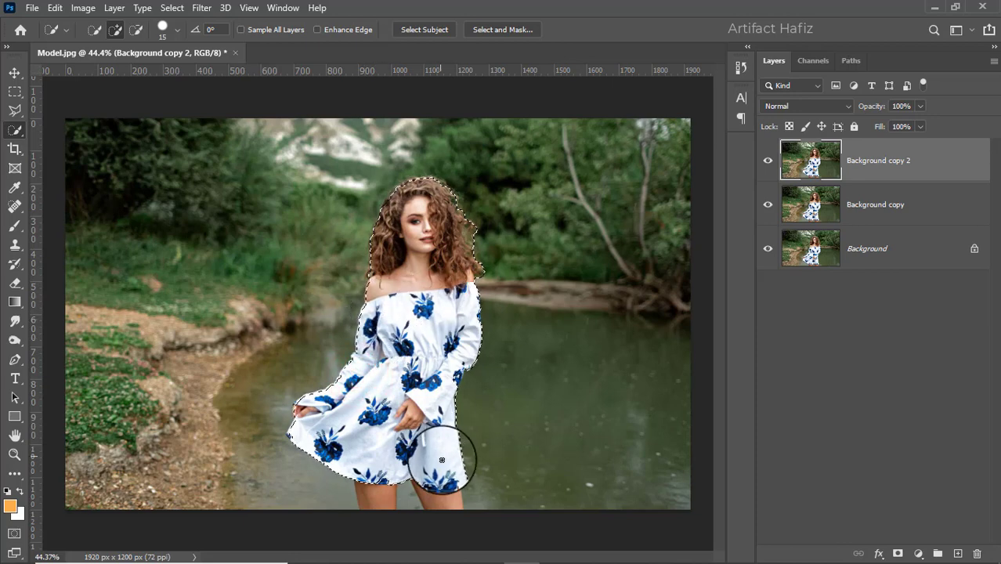
pyautogui.moveTo(465, 365); pyautogui.dragTo(432, 399)
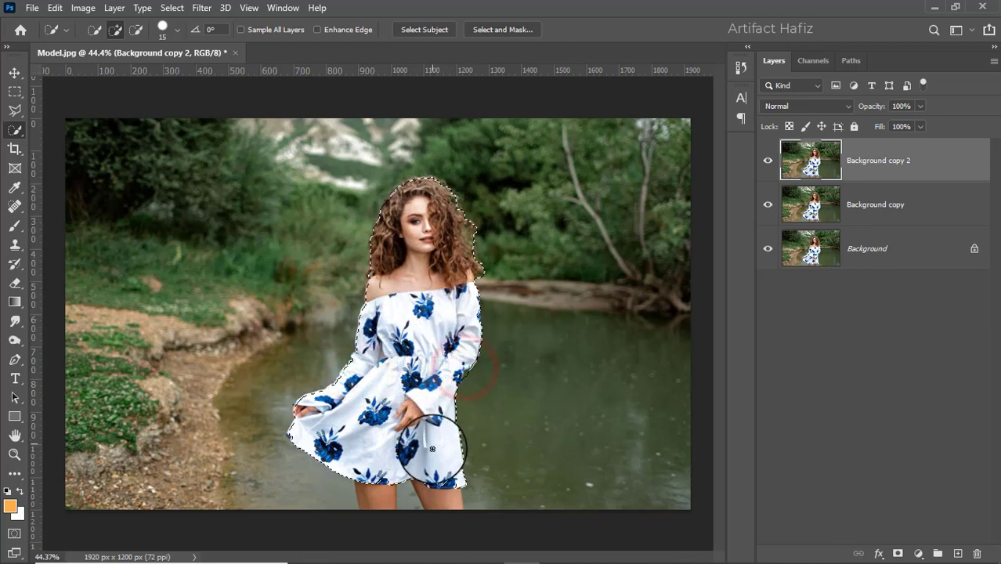
pyautogui.moveTo(432, 467); pyautogui.dragTo(438, 481)
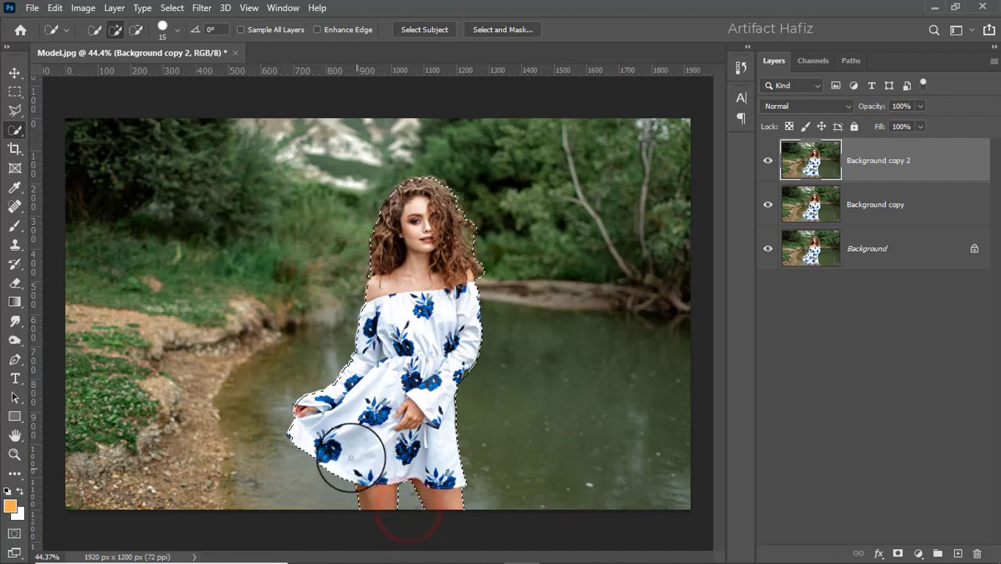
# Check the selection edge around the hair and dress and add the dress's flared corner below the hand
pyautogui.scroll(5, 391, 335)
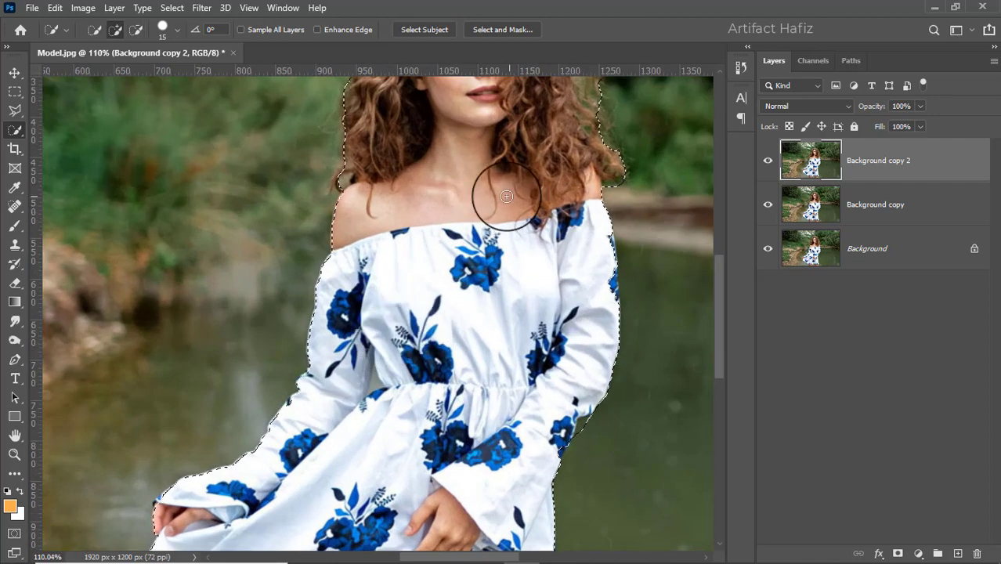
pyautogui.scroll(3, 507, 196)
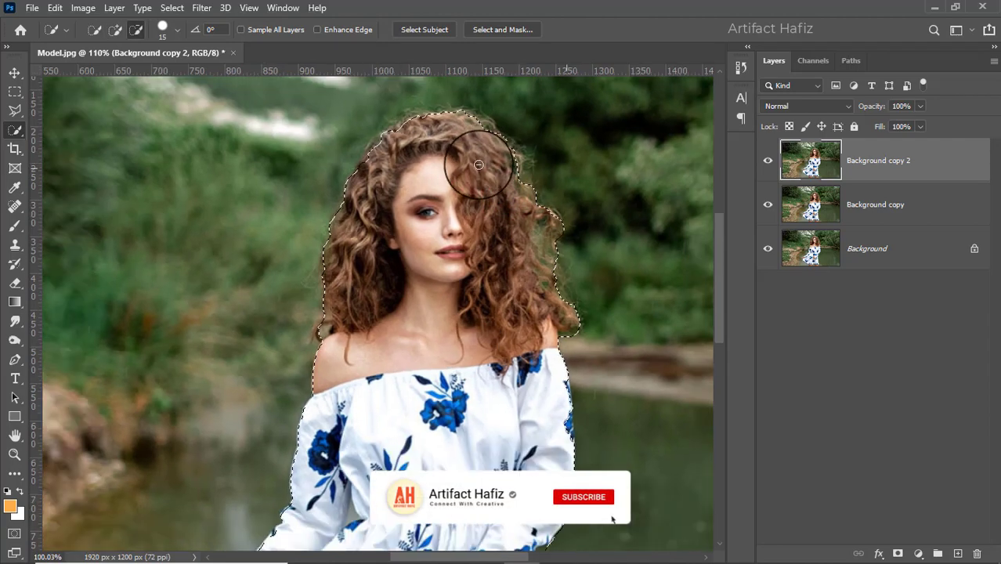
pyautogui.scroll(-3, 398, 398)
pyautogui.scroll(2, 314, 470)
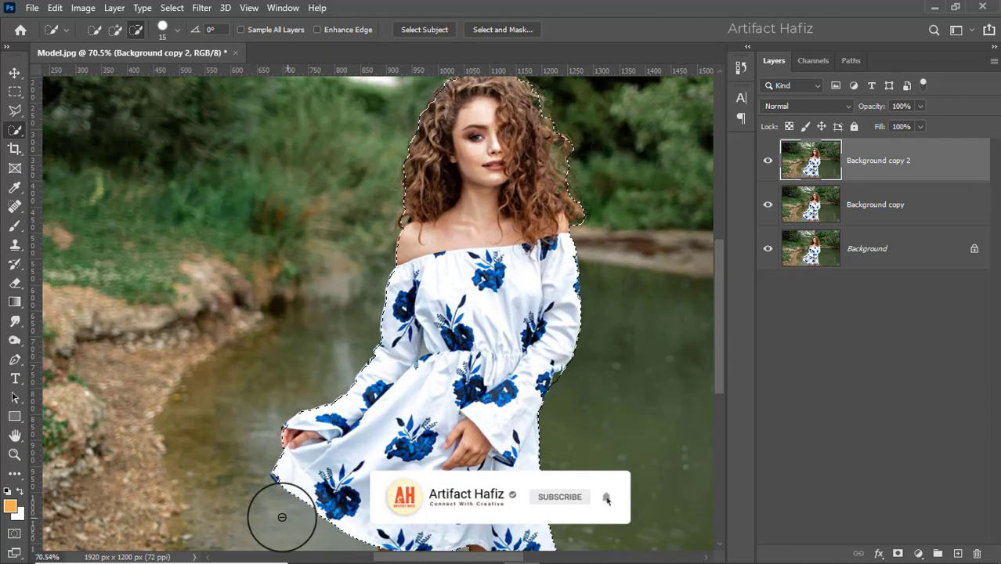
pyautogui.scroll(4, 278, 486)
pyautogui.click(276, 448)
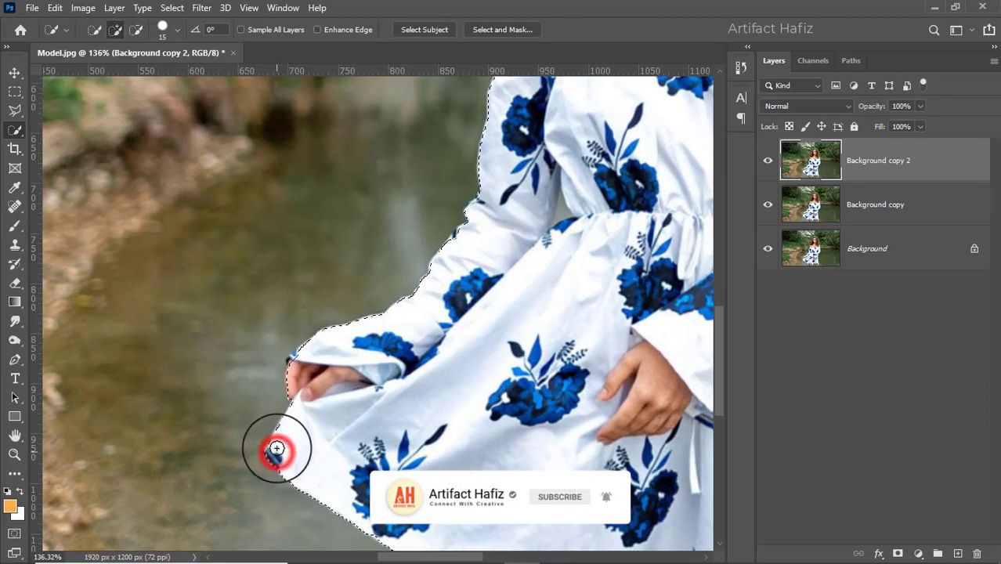
pyautogui.scroll(-4, 340, 441)
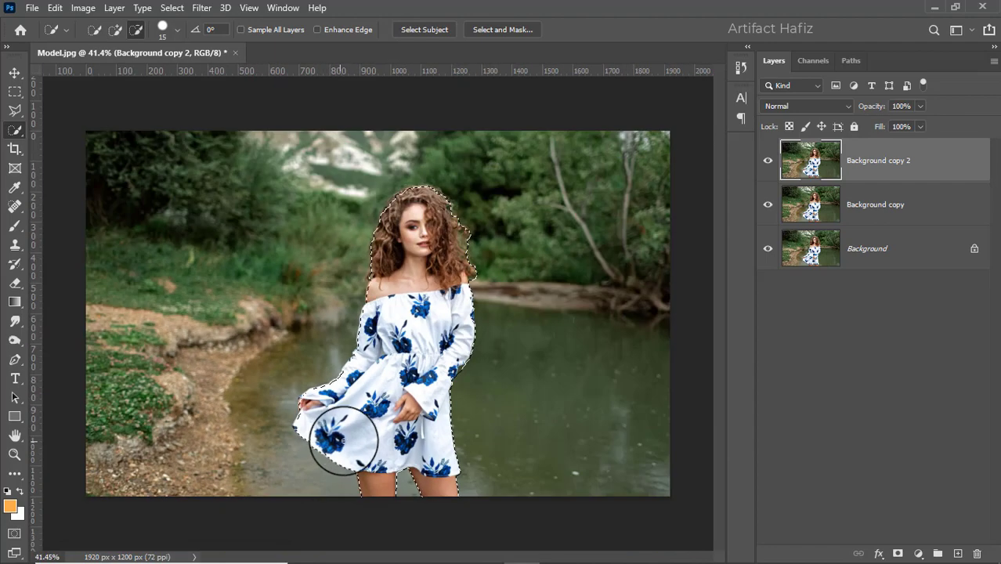
pyautogui.scroll(1, 344, 441)
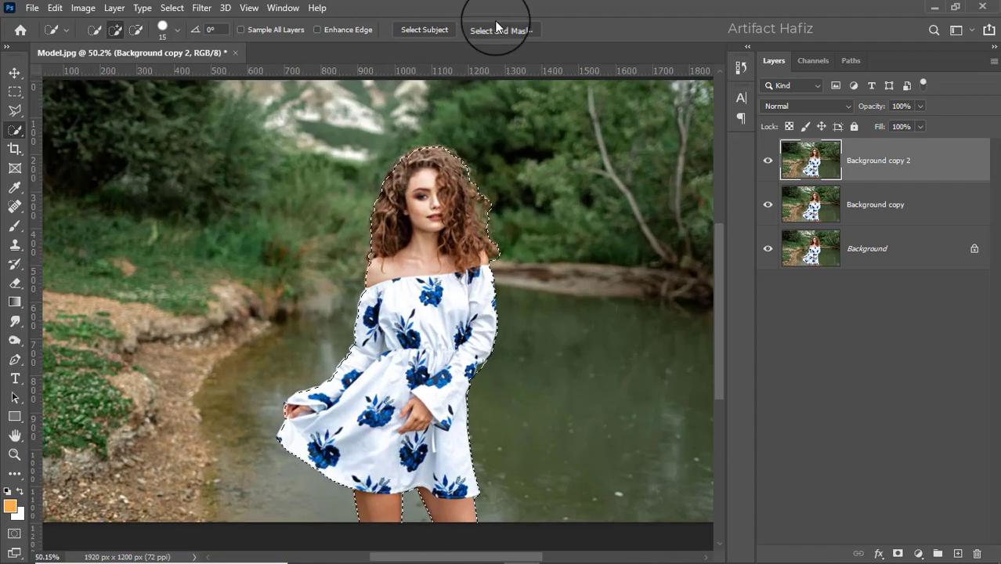
# Open Select and Mask and refine the selection edge around the model's curly hair with a size 60 Refine Edge brush
pyautogui.click(495, 29)
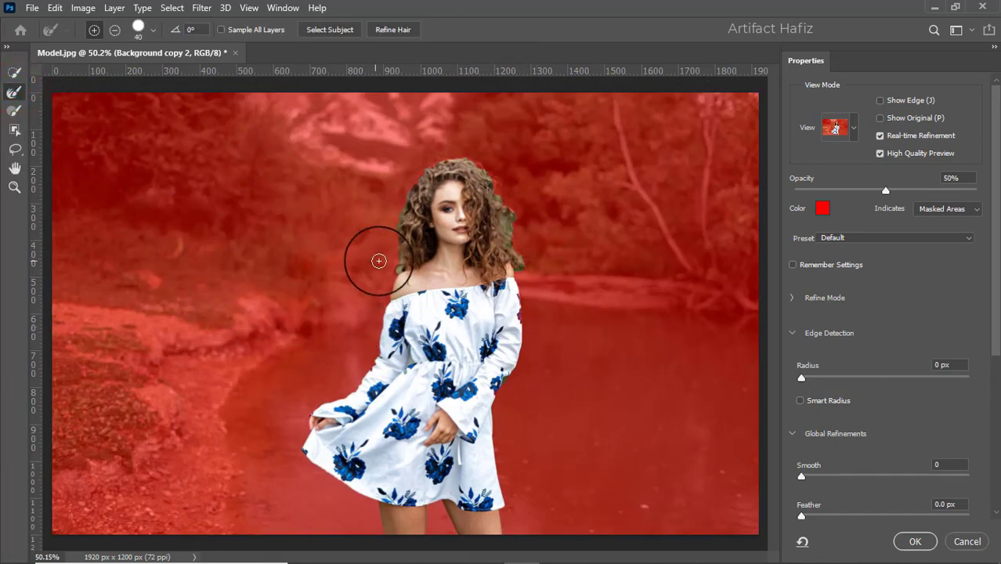
pyautogui.press('[')
pyautogui.moveTo(394, 263)
pyautogui.mouseDown()
pyautogui.moveTo(395, 197)
pyautogui.moveTo(431, 154)
pyautogui.moveTo(462, 144)
pyautogui.moveTo(485, 161)
pyautogui.moveTo(507, 213)
pyautogui.moveTo(525, 275)
pyautogui.moveTo(522, 315)
pyautogui.mouseUp()
pyautogui.click(390, 401)
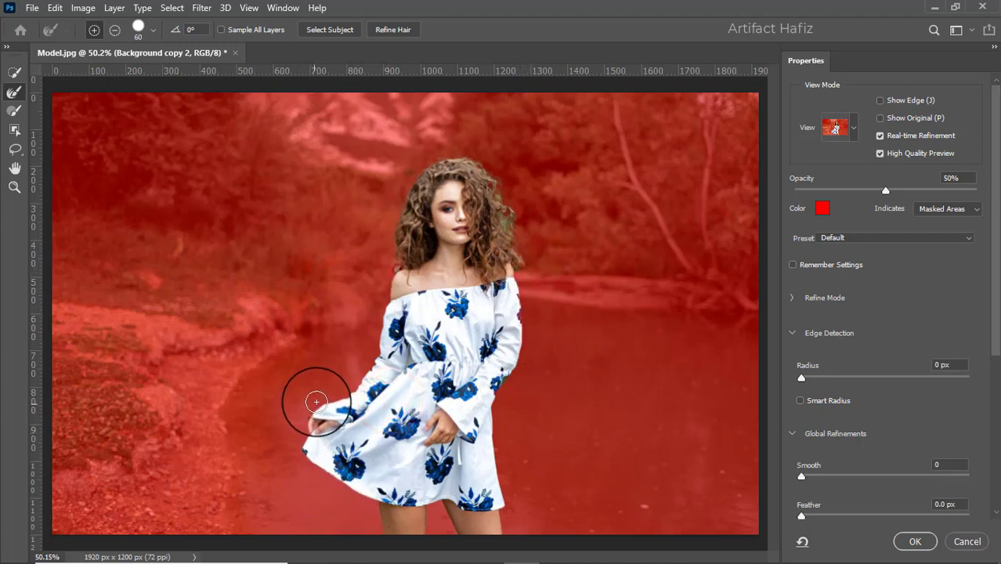
# Refine the edges around the sleeve and dress, touch up the hair beside the face, and apply the refined selection
pyautogui.click(311, 407)
pyautogui.moveTo(311, 406)
pyautogui.mouseDown()
pyautogui.moveTo(297, 443)
pyautogui.moveTo(330, 483)
pyautogui.moveTo(381, 499)
pyautogui.moveTo(534, 511)
pyautogui.mouseUp()
pyautogui.moveTo(520, 467)
pyautogui.mouseDown()
pyautogui.moveTo(512, 411)
pyautogui.moveTo(533, 376)
pyautogui.mouseUp()
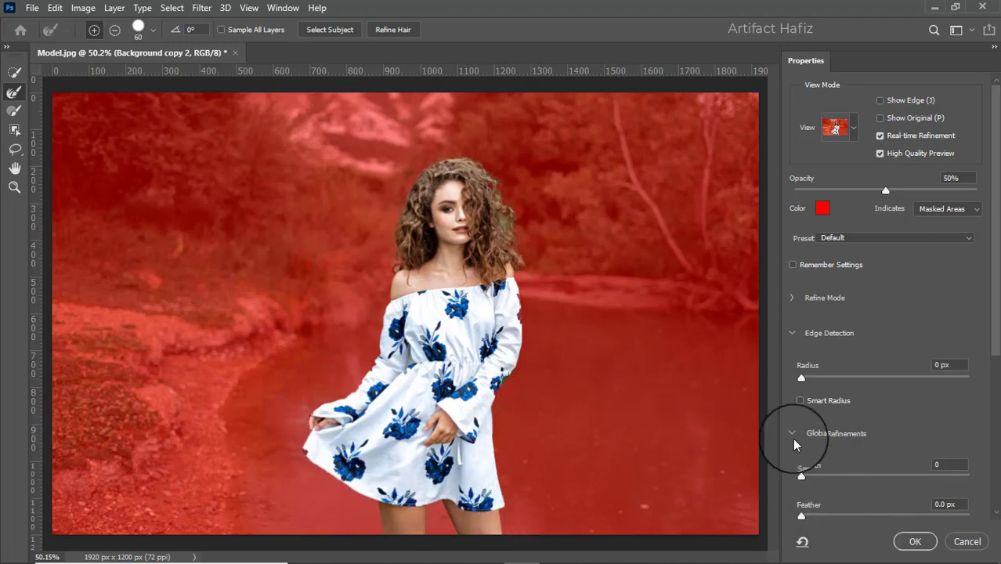
pyautogui.moveTo(516, 234); pyautogui.dragTo(505, 223)
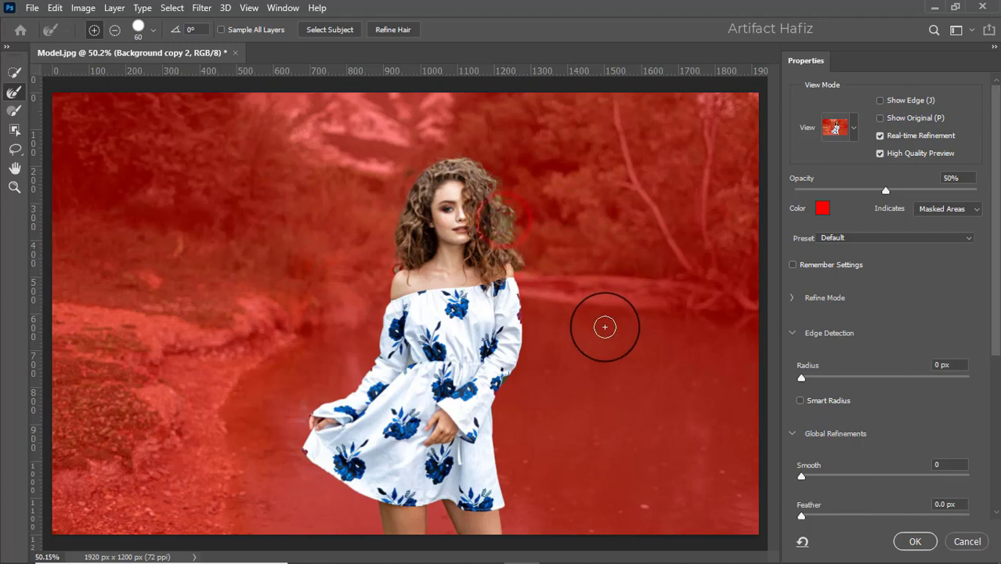
pyautogui.click(915, 541)
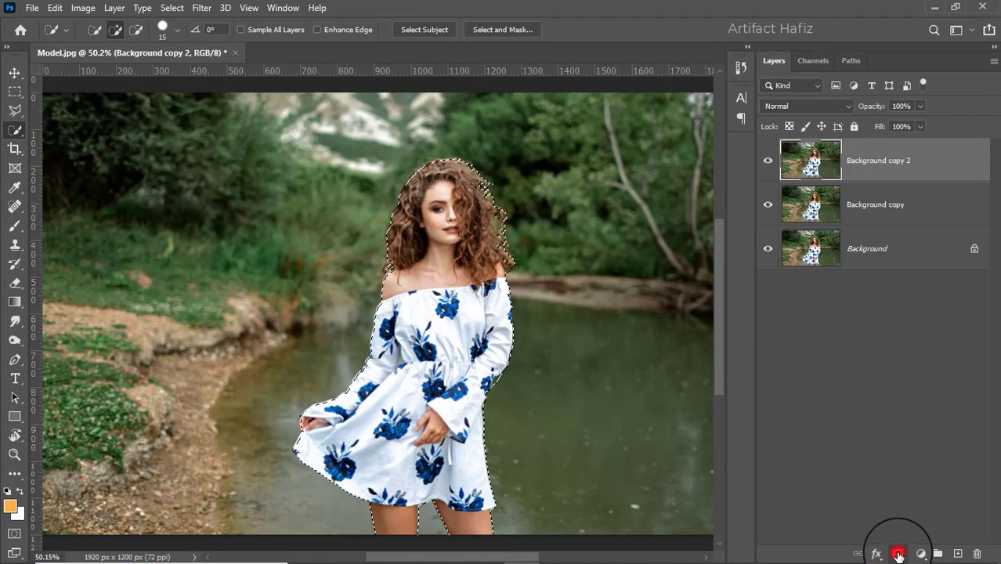
# Mask the Background copy 2 layer with the selection and load that mask as a selection again
pyautogui.click(897, 554)
pyautogui.rightClick(866, 163)
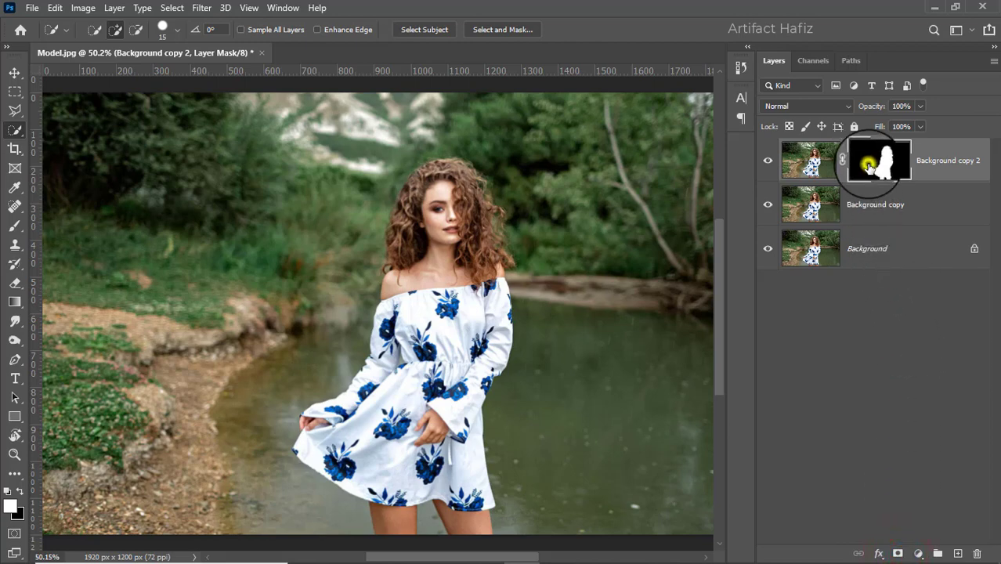
pyautogui.click(885, 251)
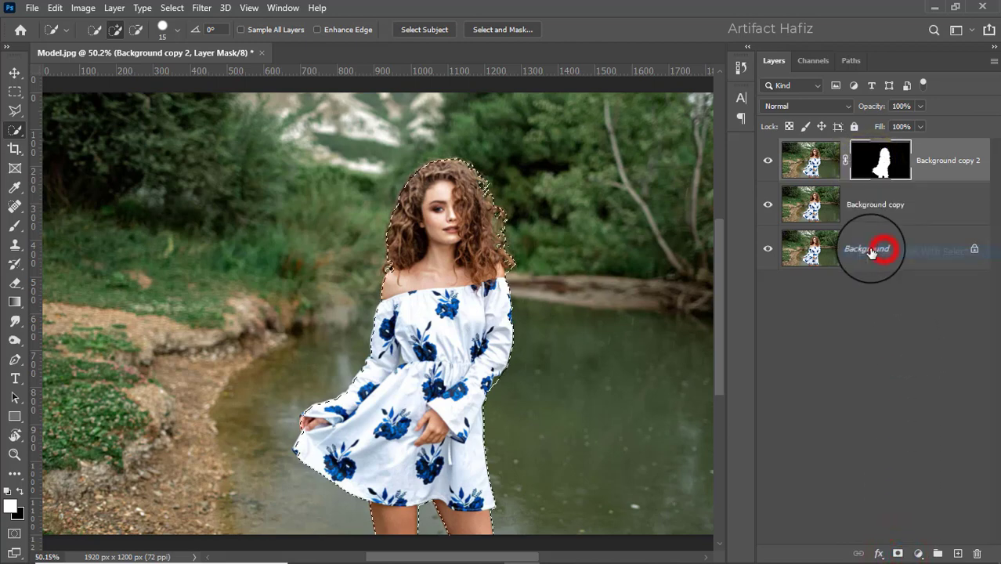
# Hide Background copy 2, make Background copy the active layer and expand the selection by 17 pixels
pyautogui.click(767, 161)
pyautogui.click(858, 199)
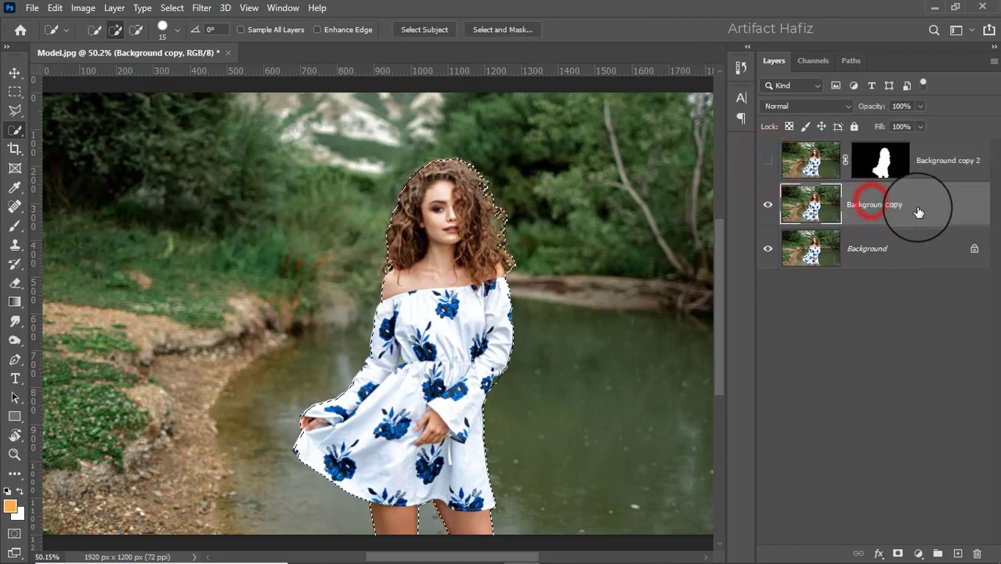
pyautogui.click(171, 8)
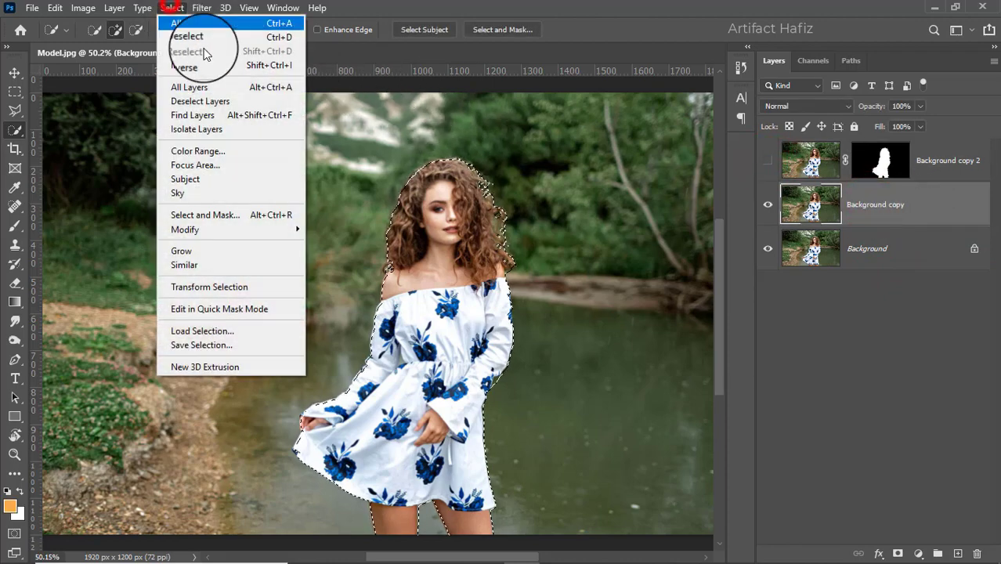
pyautogui.moveTo(203, 231)
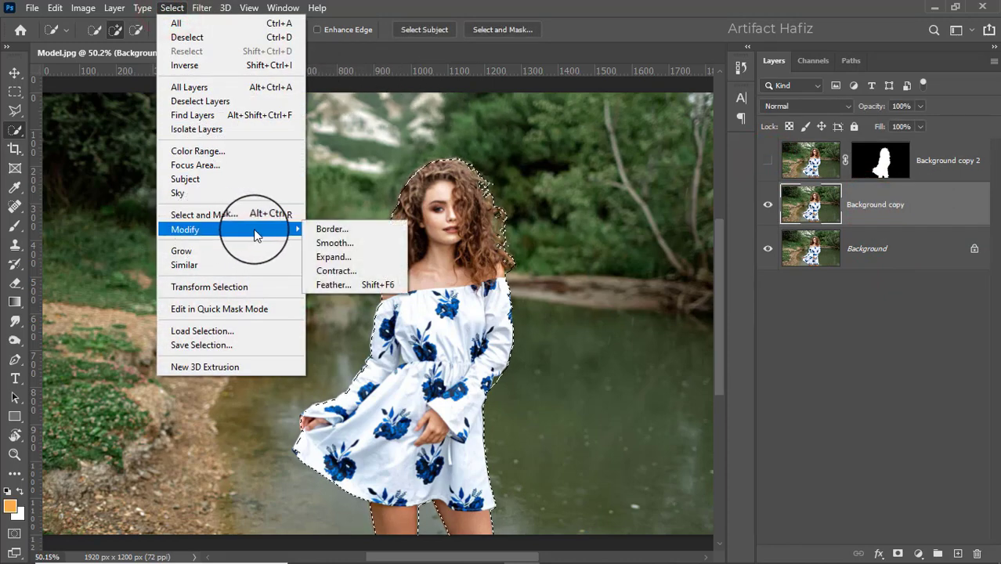
pyautogui.click(335, 258)
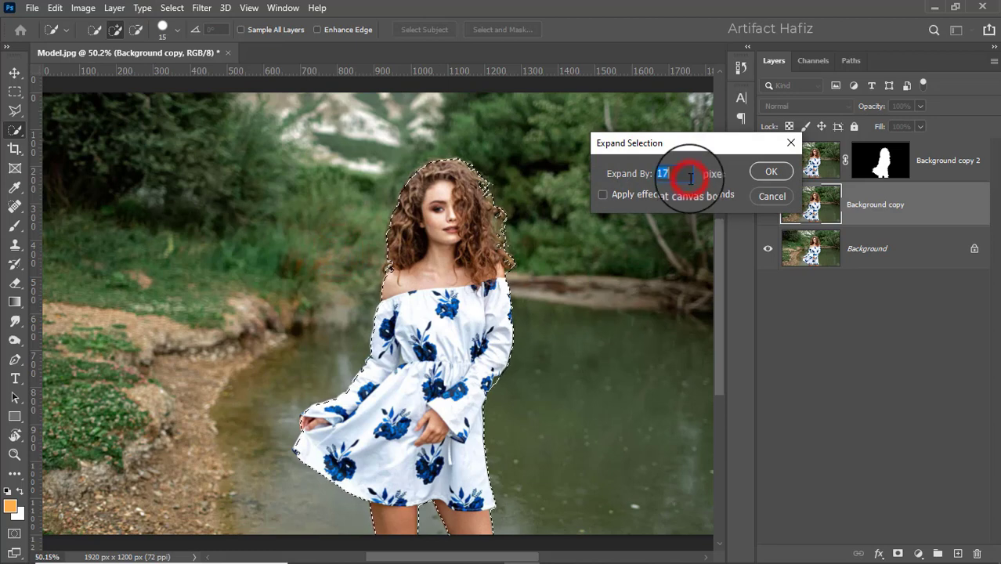
pyautogui.click(764, 172)
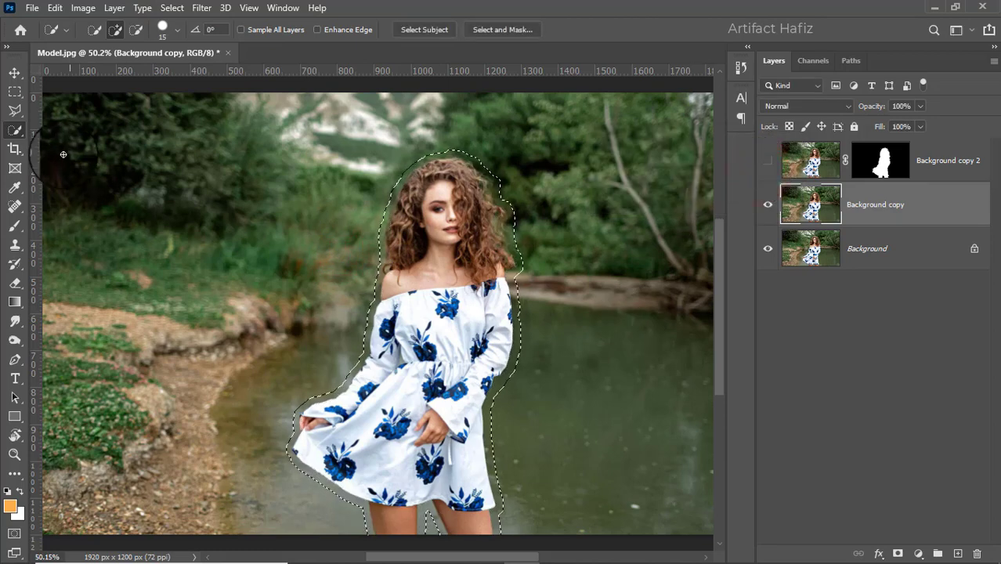
# Fill the selected model area on Background copy with Content-Aware content at 100% opacity, and deselect
pyautogui.click(55, 8)
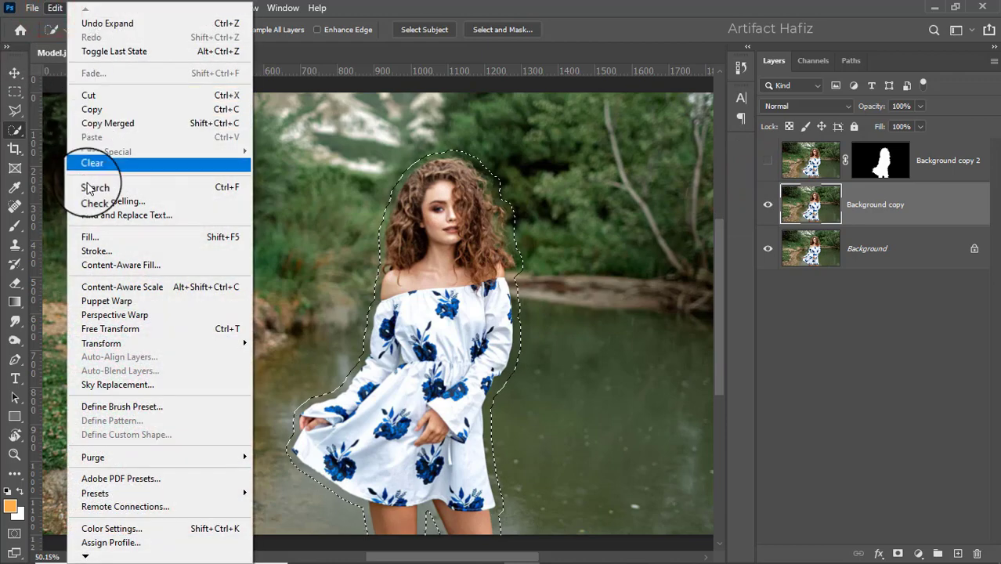
pyautogui.click(230, 237)
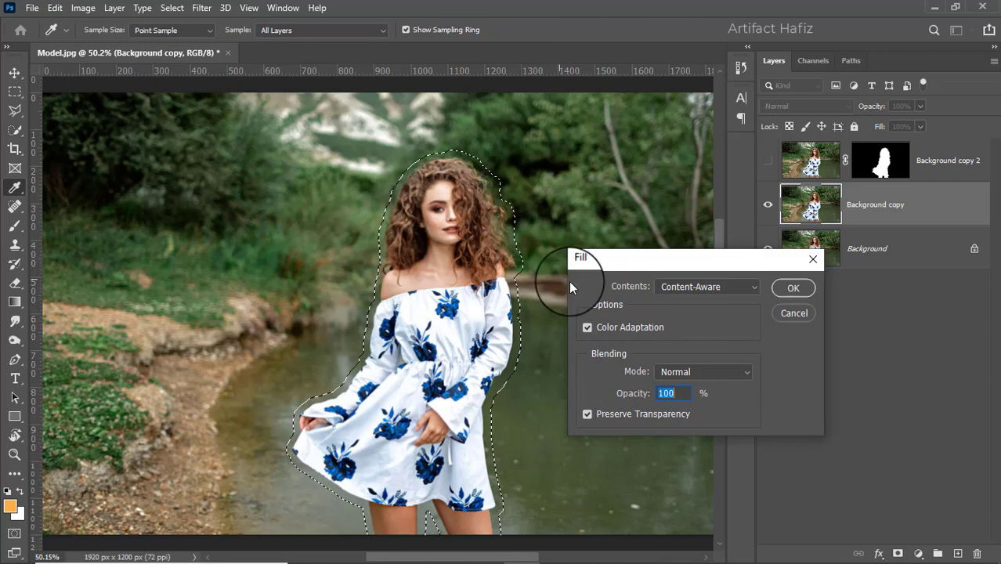
pyautogui.click(684, 286)
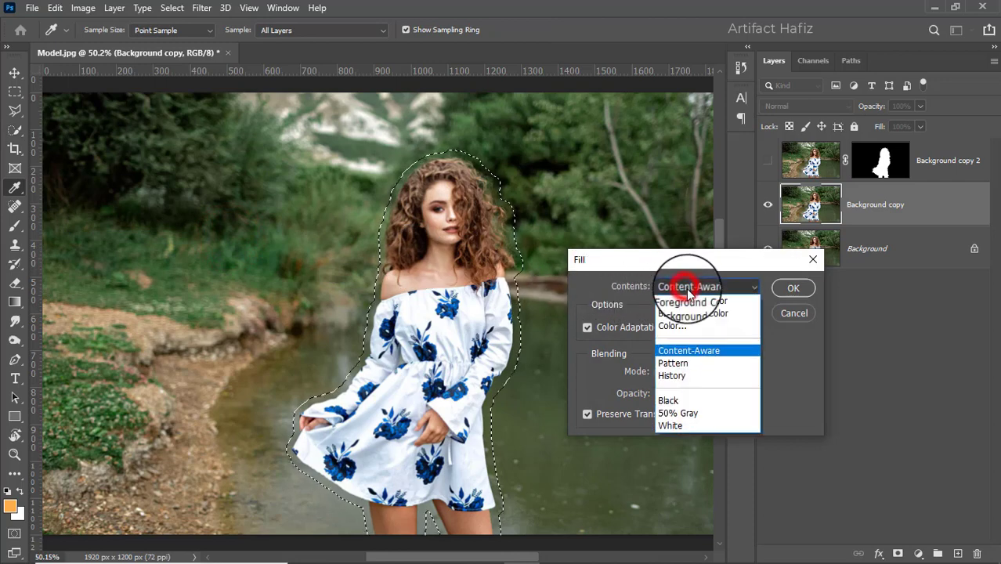
pyautogui.click(703, 347)
pyautogui.click(791, 289)
pyautogui.press('w')
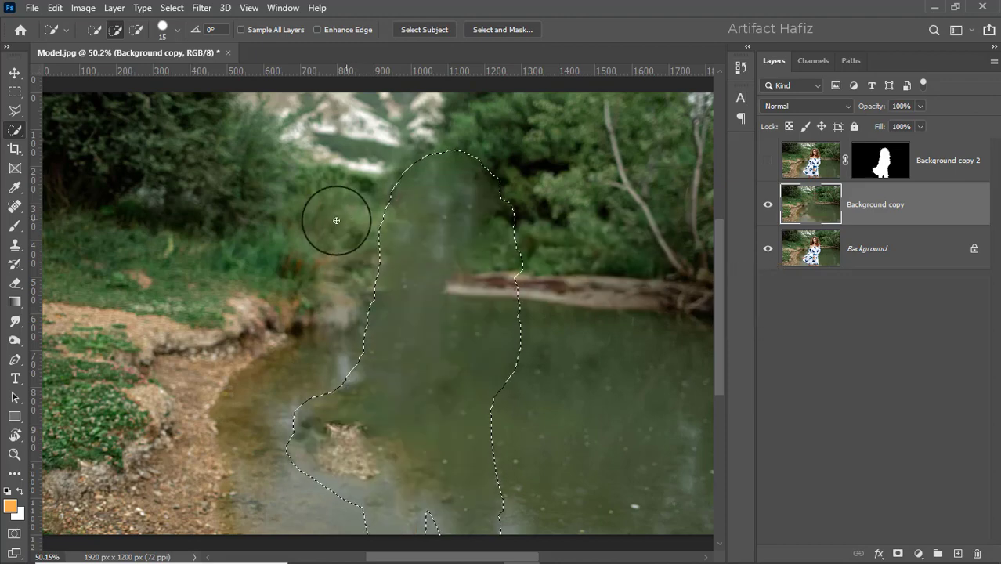
pyautogui.click(188, 9)
pyautogui.click(188, 33)
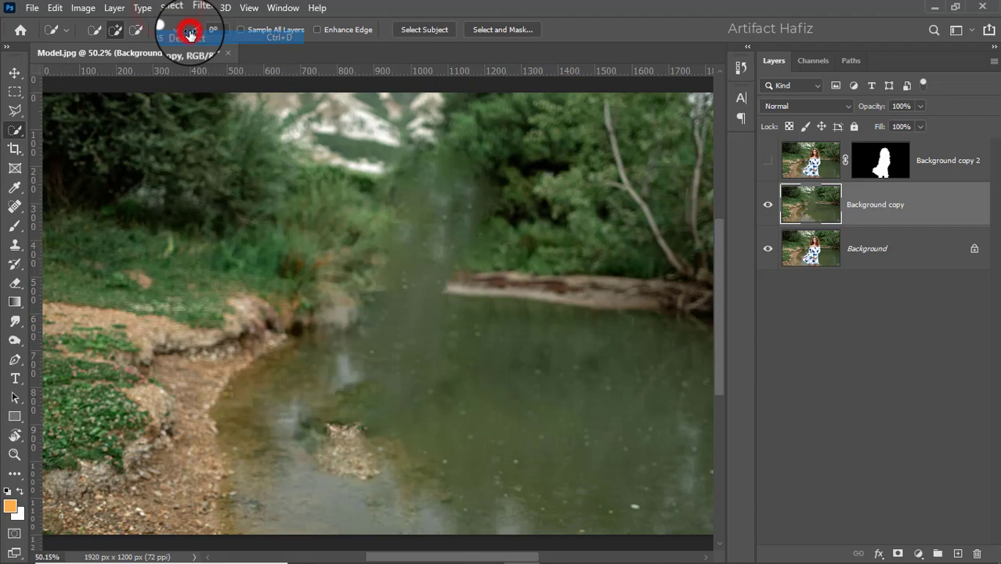
# Remove the leftover gravel patch from the water with the Spot Healing Brush at size 400
pyautogui.click(14, 206)
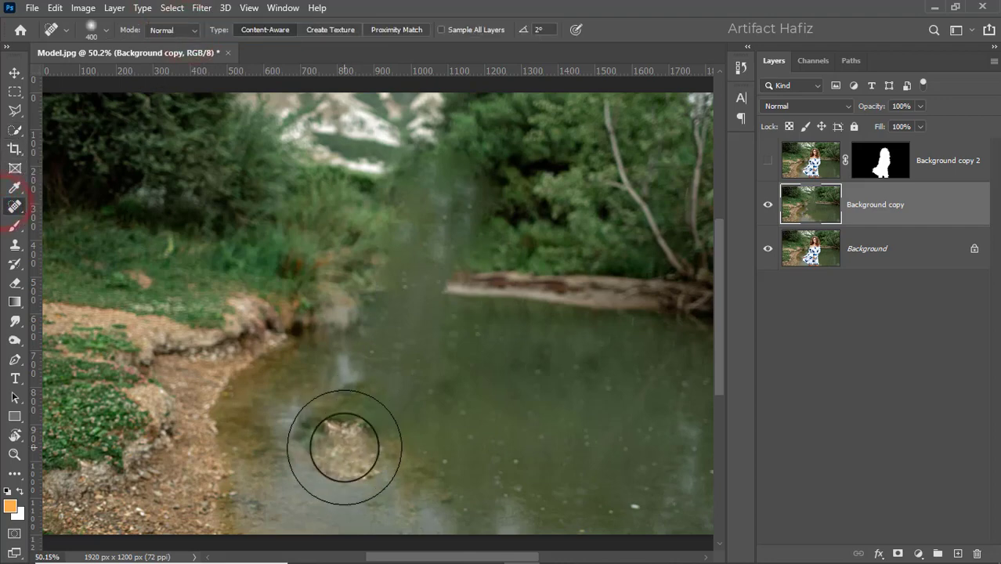
pyautogui.click(345, 448)
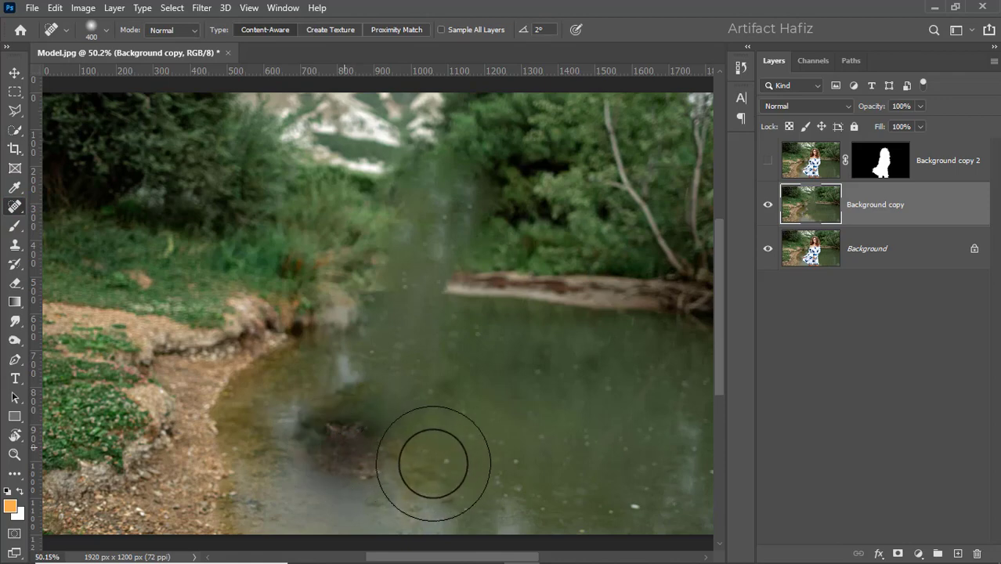
pyautogui.click(347, 436)
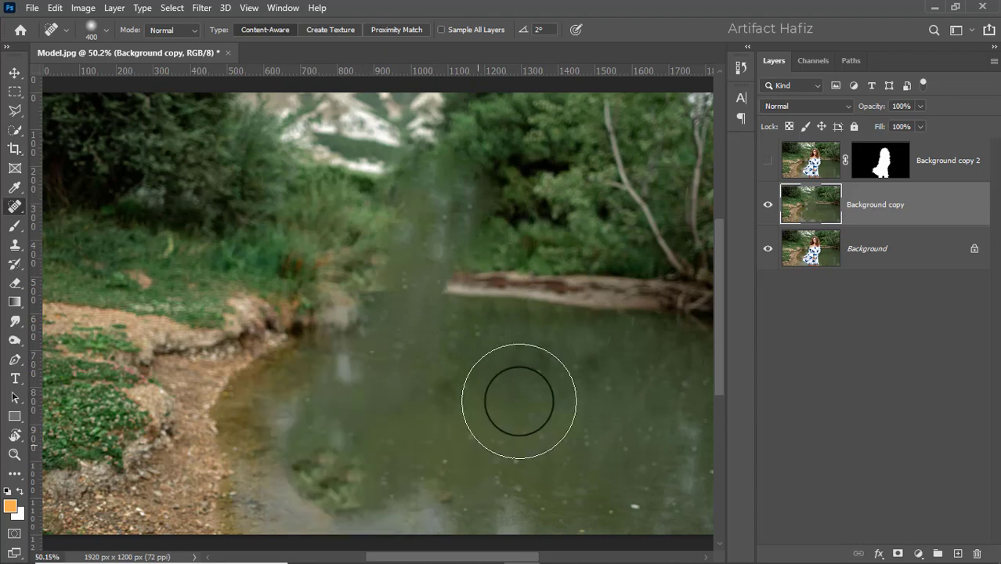
# Compare the image with Background copy 2 shown and hidden, and inspect the retouched water area up close
pyautogui.click(768, 161)
pyautogui.click(767, 161)
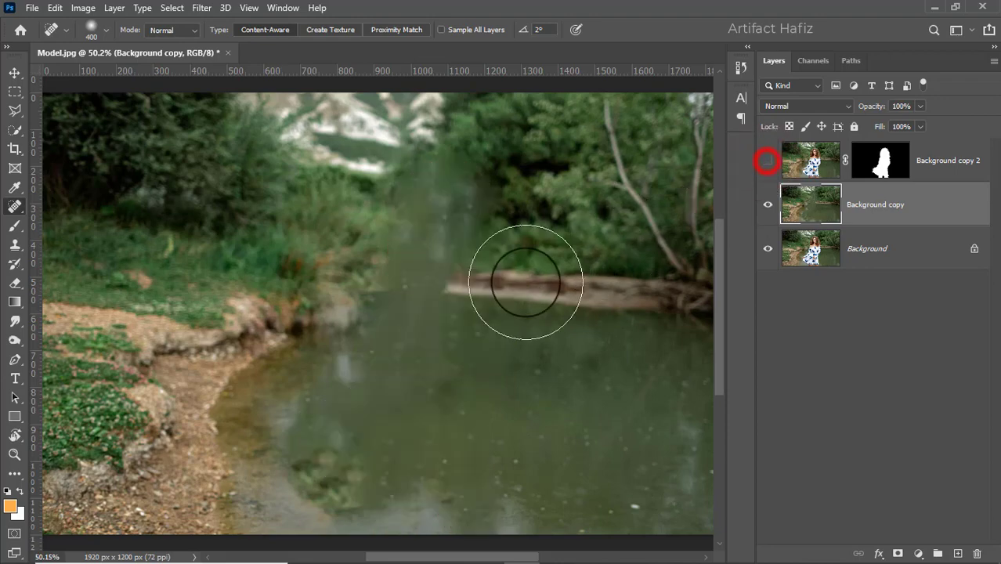
pyautogui.scroll(2, 407, 498)
pyautogui.scroll(-2, 407, 499)
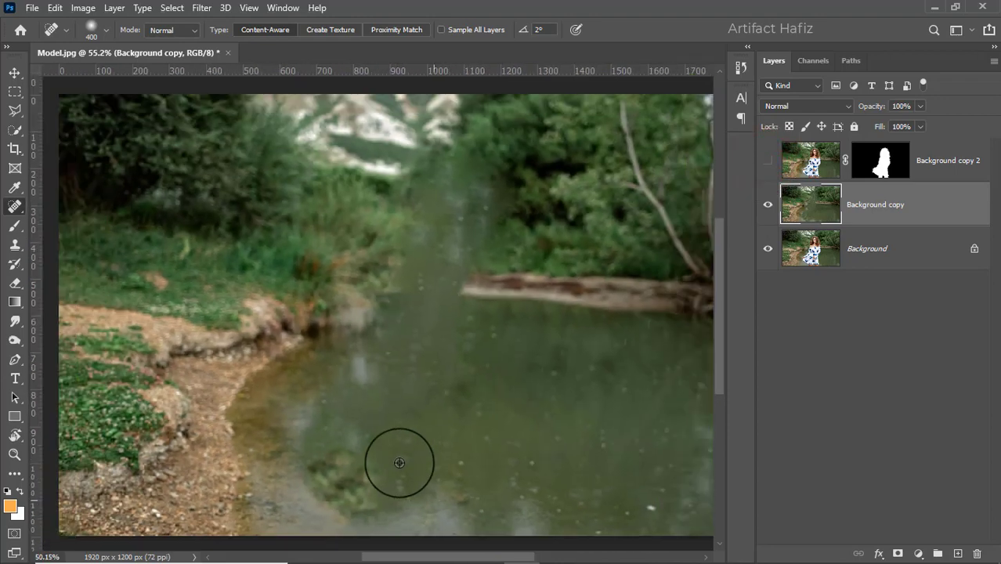
pyautogui.scroll(1, 312, 403)
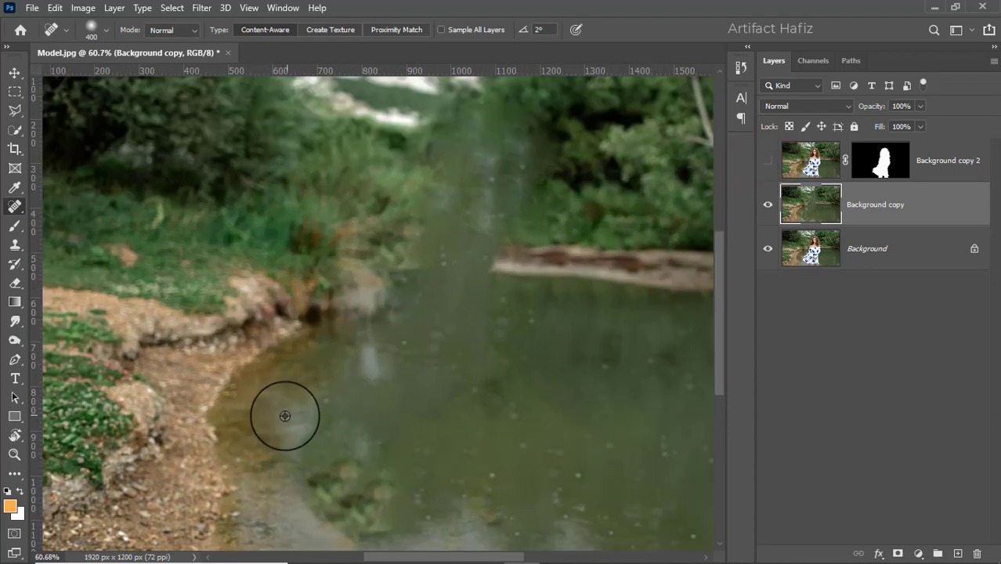
# Cover the dark leafy patch and pale streaks in the water near the shore with the Clone Stamp at size 200
pyautogui.click(15, 246)
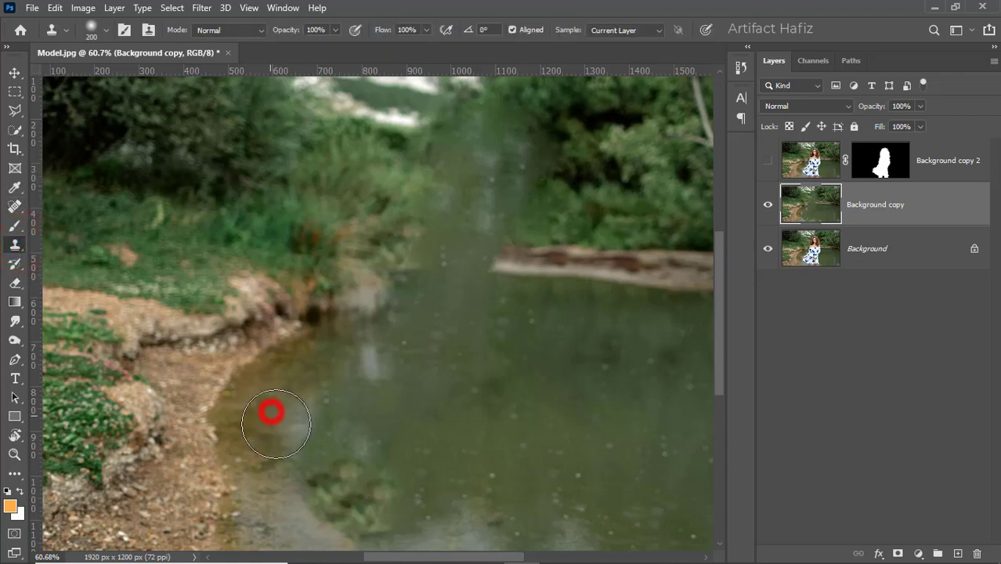
pyautogui.keyDown('alt'); pyautogui.click(276, 424); pyautogui.keyUp('alt')
pyautogui.moveTo(318, 460); pyautogui.dragTo(337, 507)
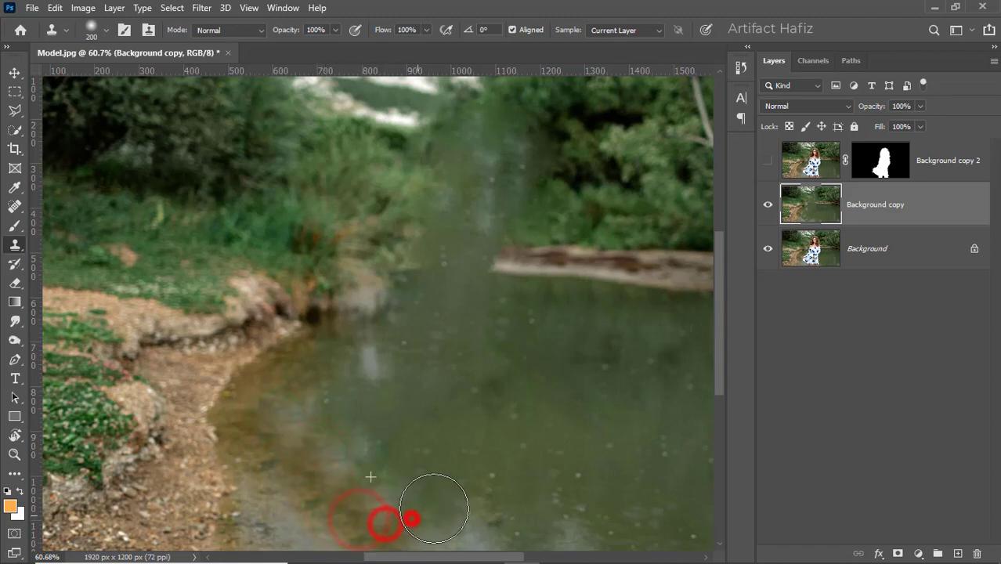
pyautogui.moveTo(349, 464); pyautogui.dragTo(275, 461)
pyautogui.keyDown('alt'); pyautogui.click(451, 469); pyautogui.keyUp('alt')
pyautogui.moveTo(390, 472); pyautogui.dragTo(321, 453)
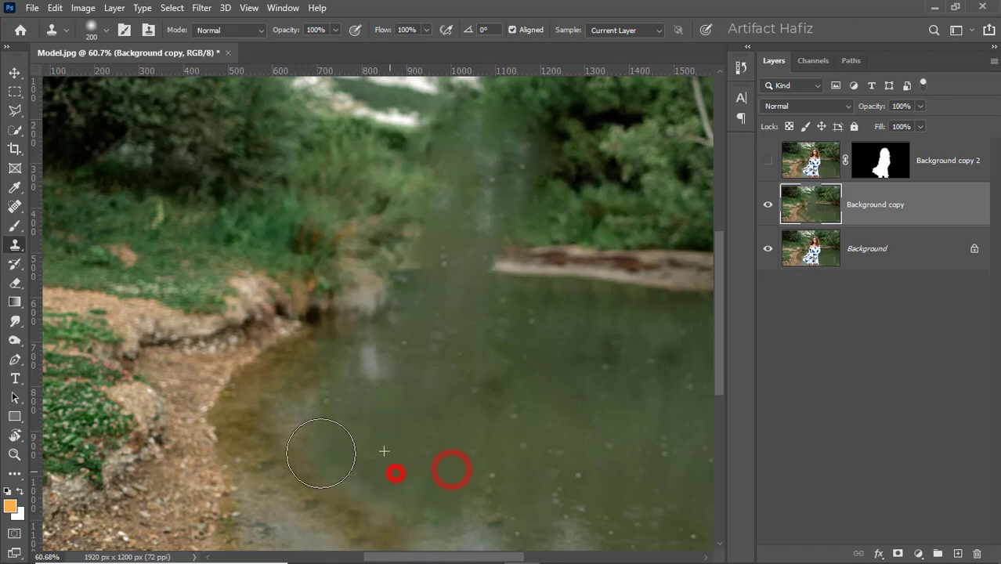
# Refine the edge between the shallow shoreline and the deeper water by cloning from nearby shallow and open water
pyautogui.keyDown('alt'); pyautogui.click(283, 491); pyautogui.keyUp('alt')
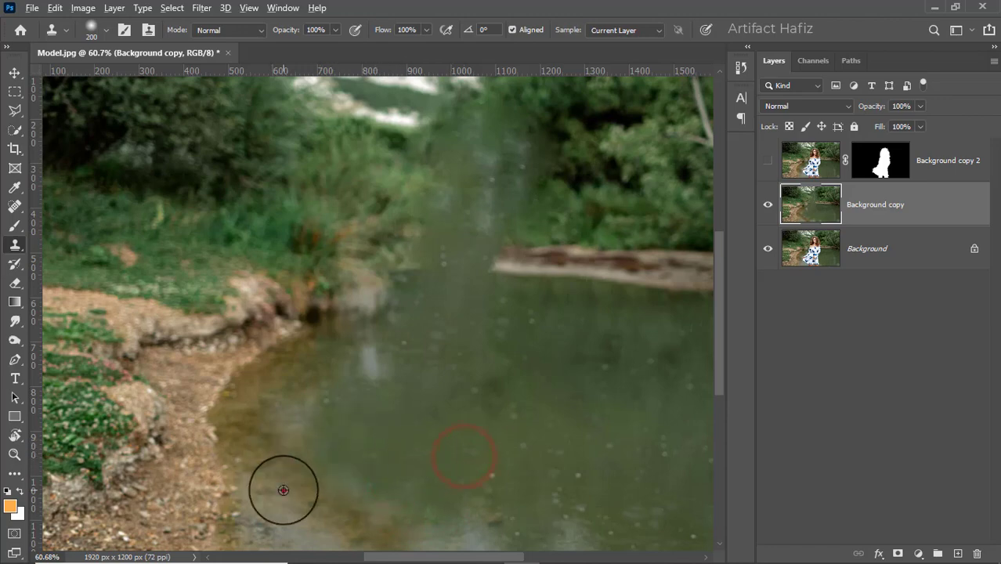
pyautogui.moveTo(313, 445); pyautogui.dragTo(350, 463)
pyautogui.click(362, 464)
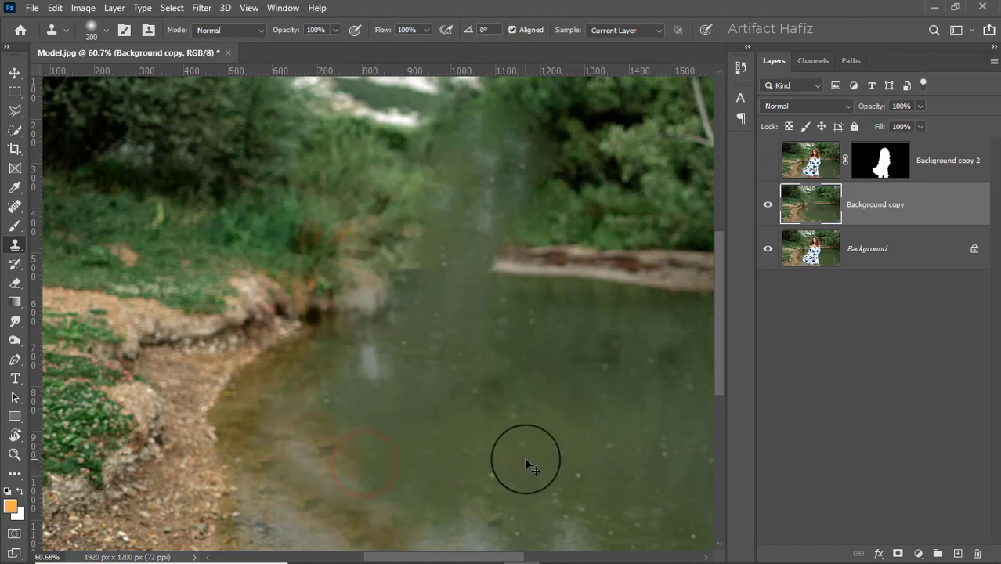
pyautogui.keyDown('alt'); pyautogui.click(452, 458); pyautogui.keyUp('alt')
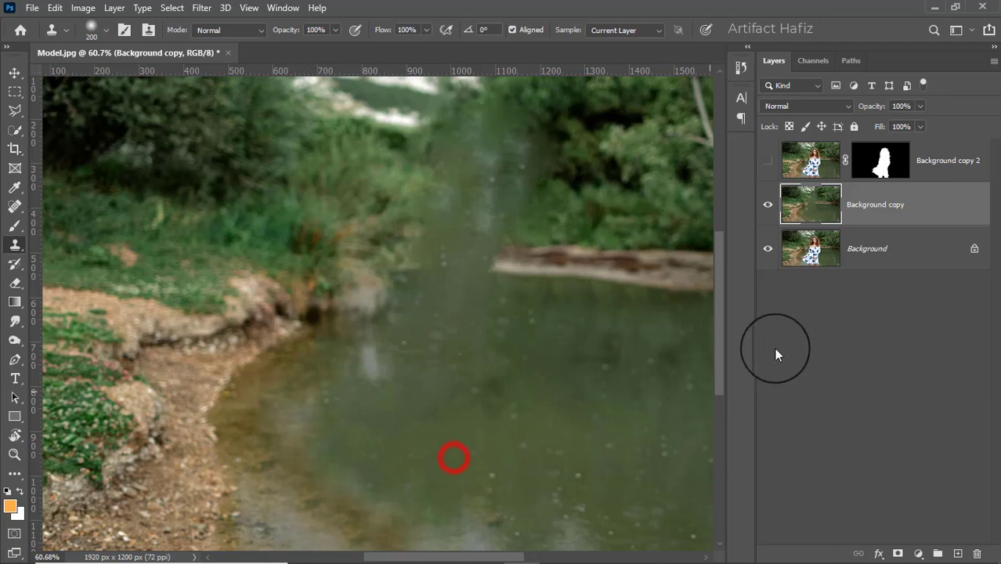
# Show Background copy 2, and convert the Background copy layer for smart filters
pyautogui.click(766, 163)
pyautogui.click(767, 163)
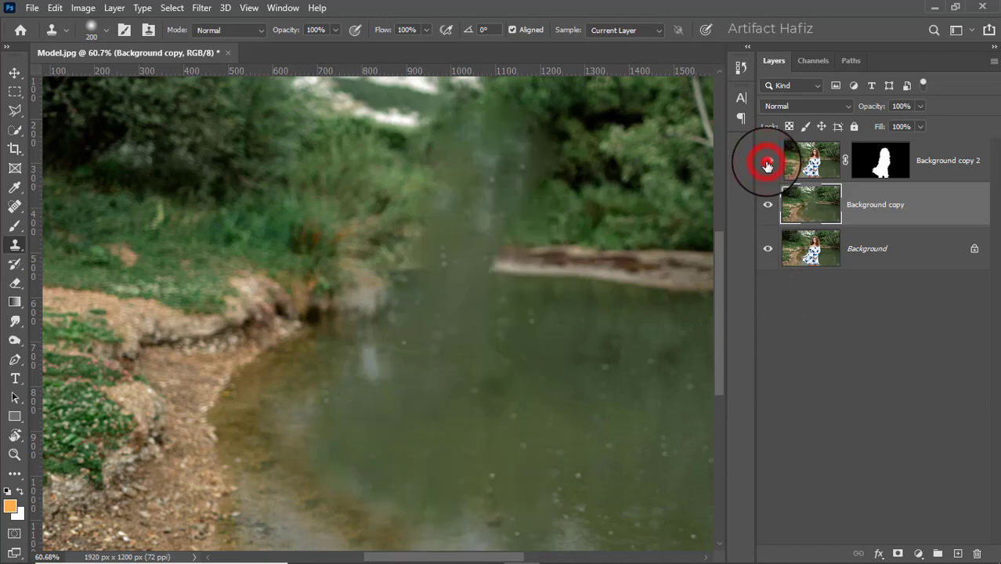
pyautogui.click(767, 163)
pyautogui.click(870, 211)
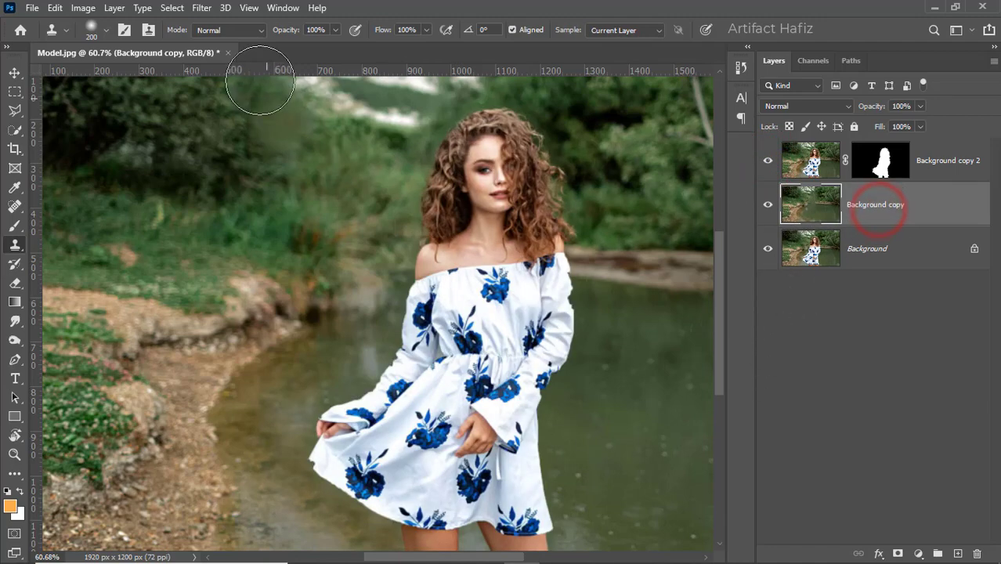
pyautogui.click(202, 8)
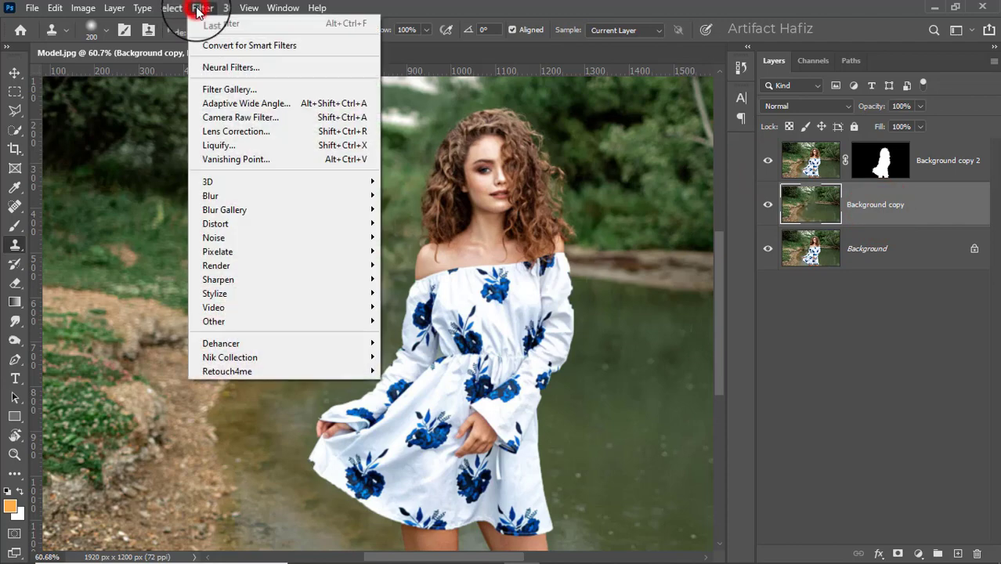
pyautogui.click(220, 44)
# Start a Tilt-Shift blur on Background copy and set its Blur to 39 px
pyautogui.click(202, 8)
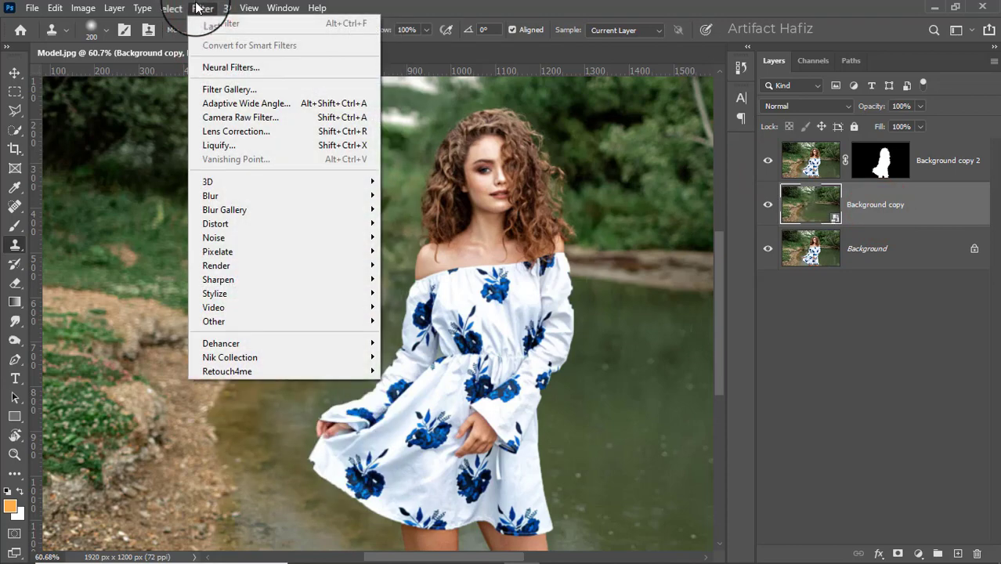
pyautogui.moveTo(356, 209)
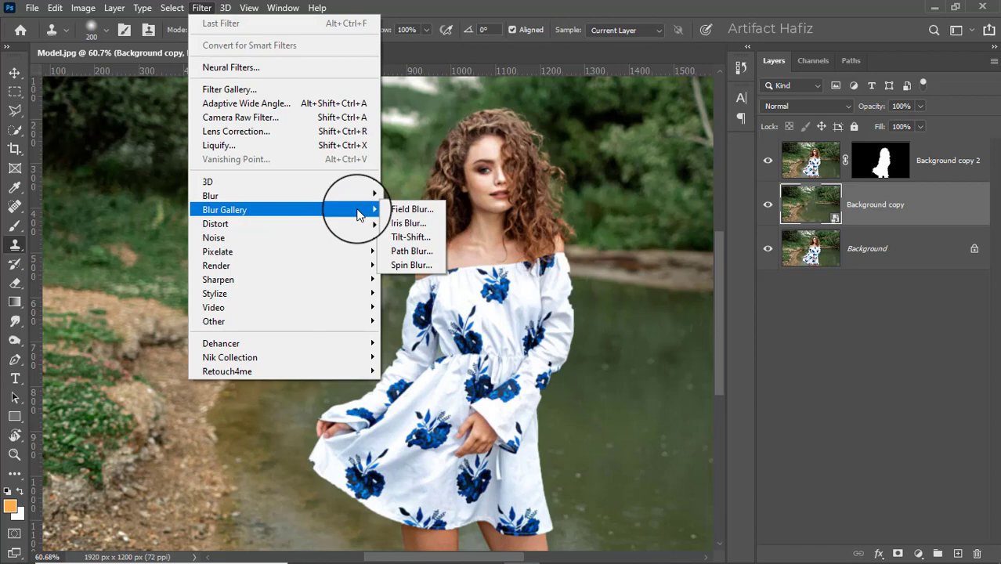
pyautogui.click(408, 238)
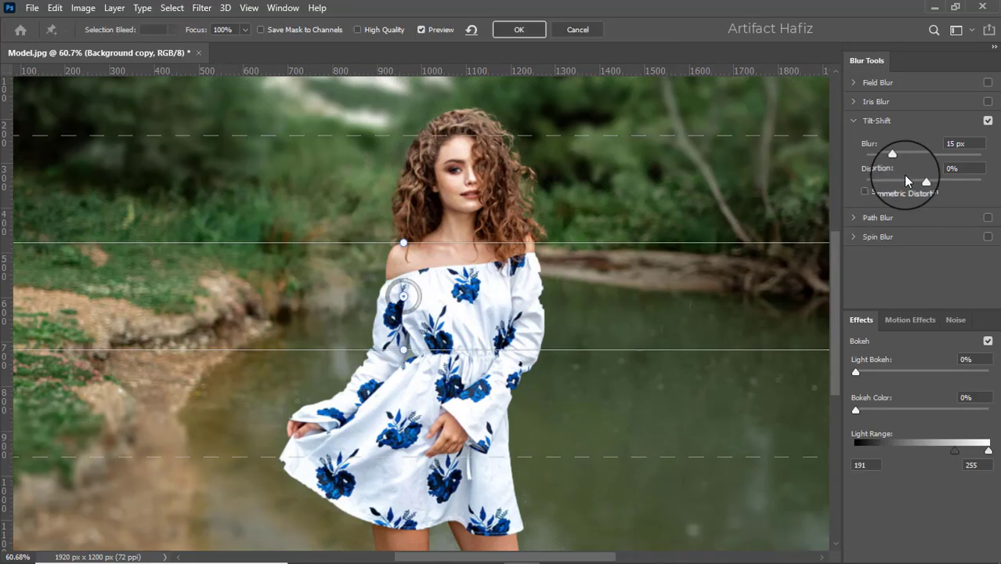
pyautogui.moveTo(891, 156); pyautogui.dragTo(914, 159)
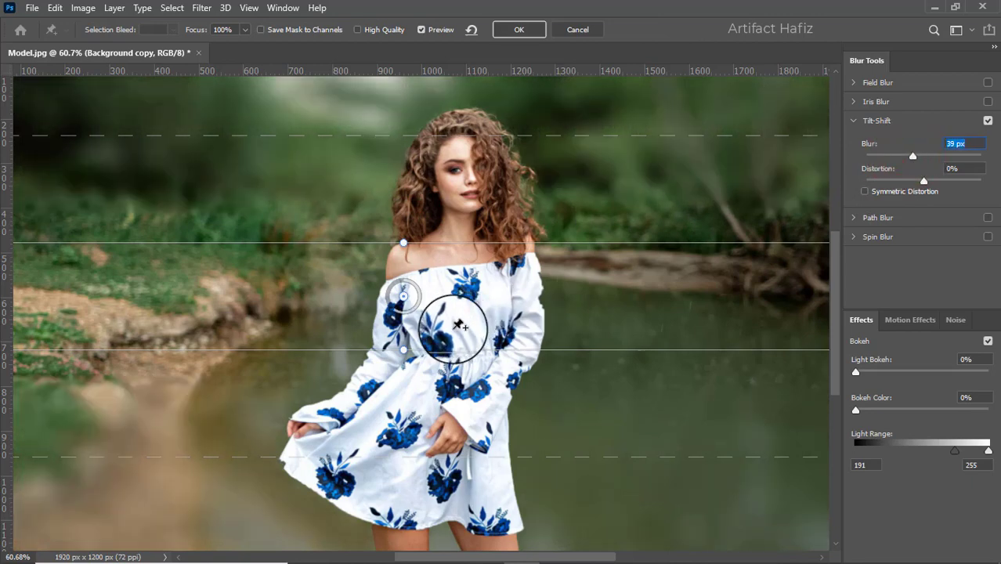
# Move the tilt-shift focus centre below the image's lower edge and widen the upper blur transition, leaving the far background fully blurred
pyautogui.moveTo(403, 296); pyautogui.dragTo(411, 455)
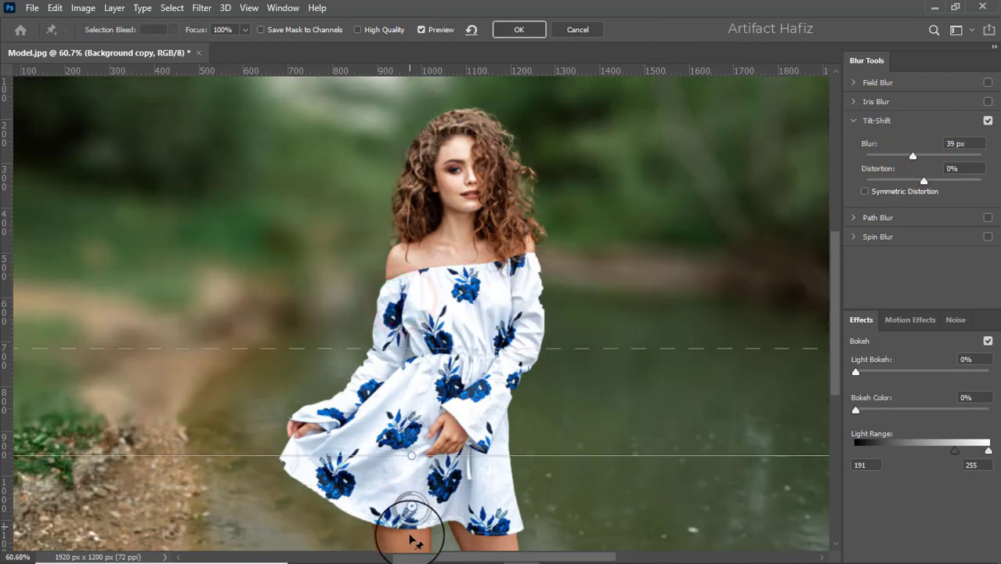
pyautogui.moveTo(415, 540); pyautogui.dragTo(409, 557)
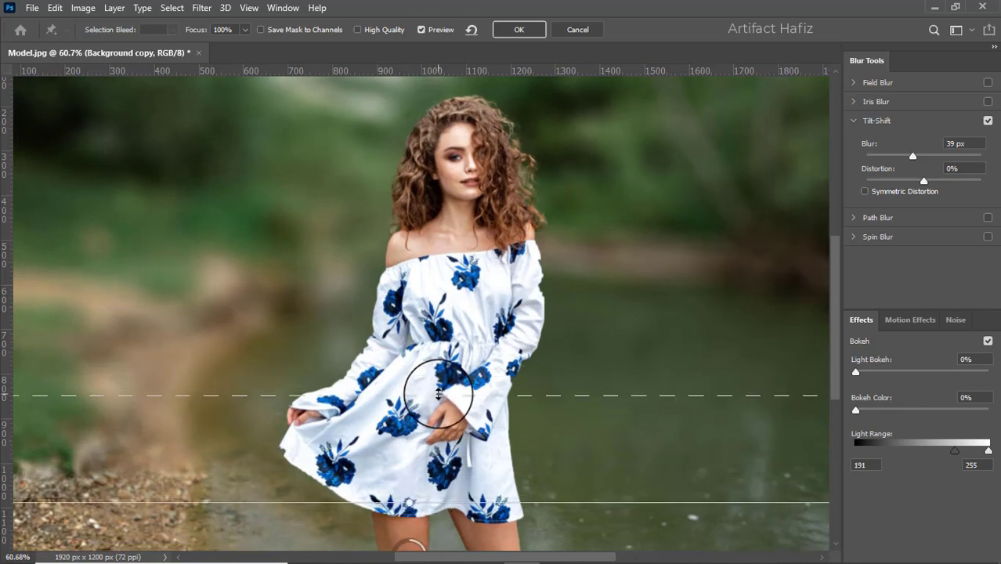
pyautogui.moveTo(438, 393); pyautogui.dragTo(440, 241)
pyautogui.scroll(-3, 438, 494)
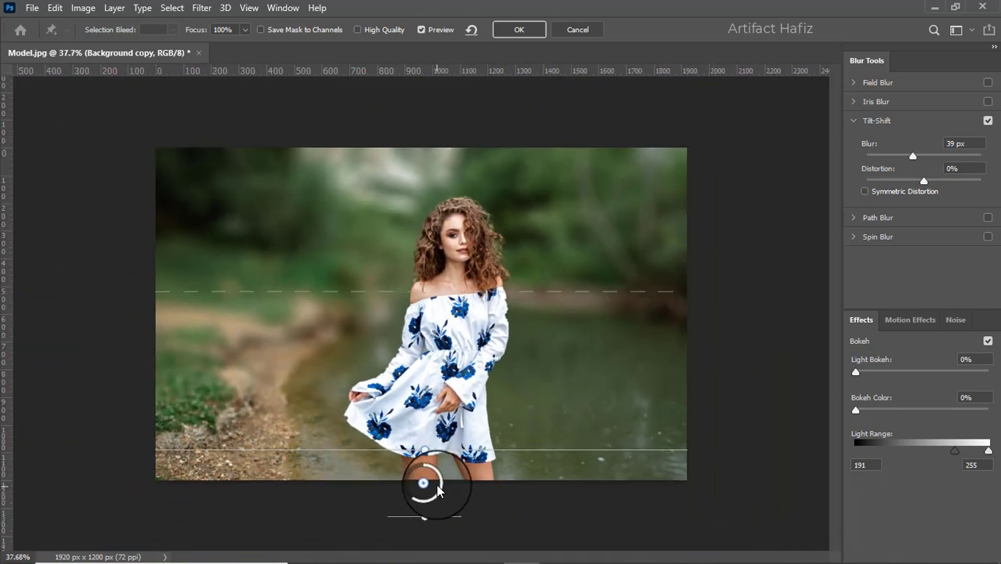
pyautogui.moveTo(426, 485); pyautogui.dragTo(436, 549)
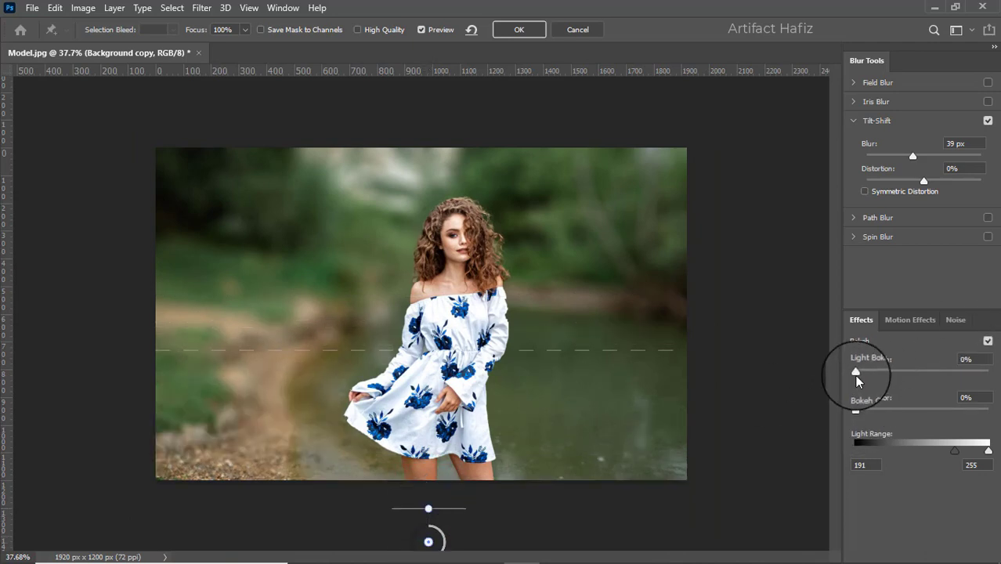
# Set Light Bokeh to 22% and Bokeh Color to 16%, apply the blur, and compare with Background copy hidden and shown
pyautogui.moveTo(856, 373); pyautogui.dragTo(883, 370)
pyautogui.moveTo(857, 408); pyautogui.dragTo(868, 416)
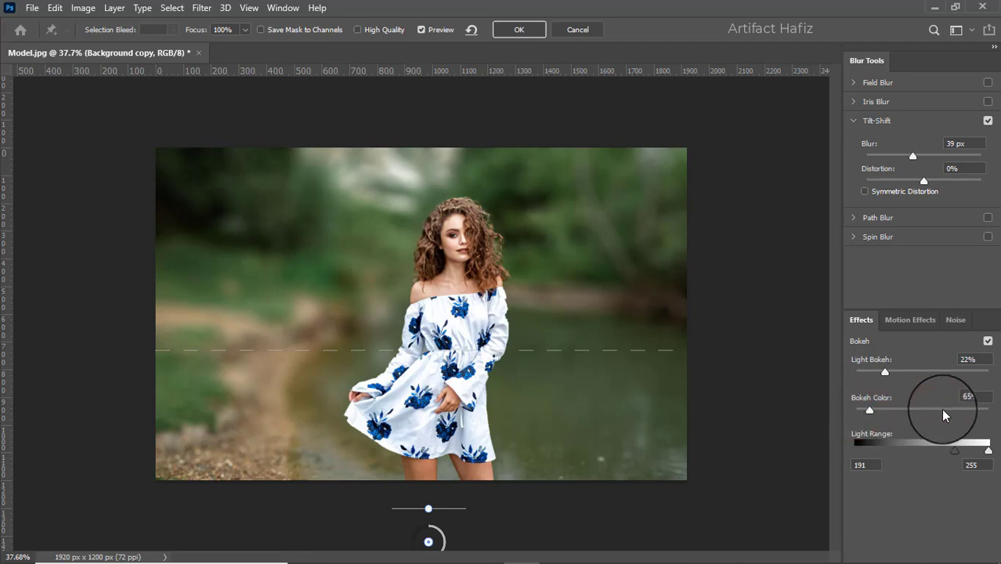
pyautogui.moveTo(943, 411); pyautogui.dragTo(875, 410)
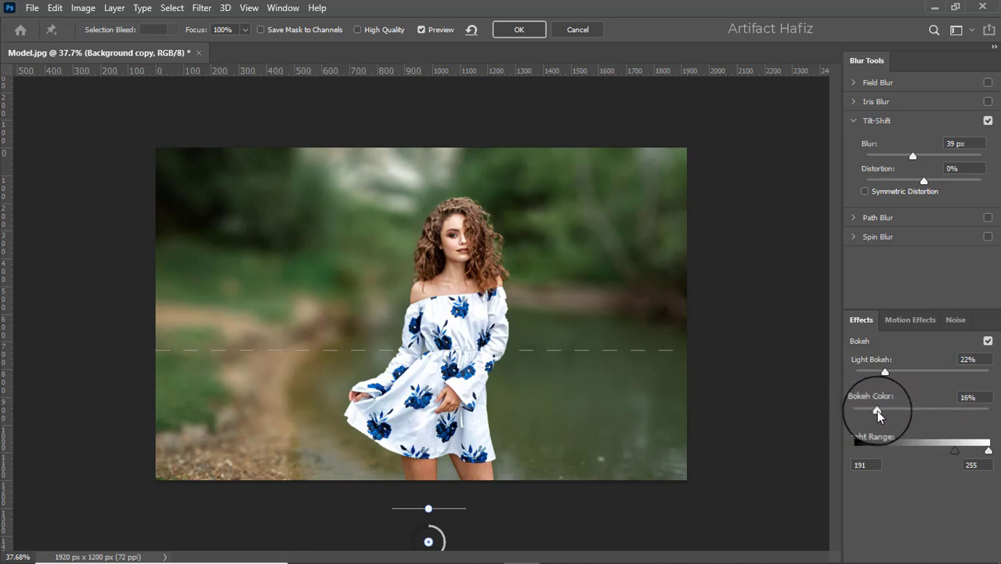
pyautogui.click(518, 31)
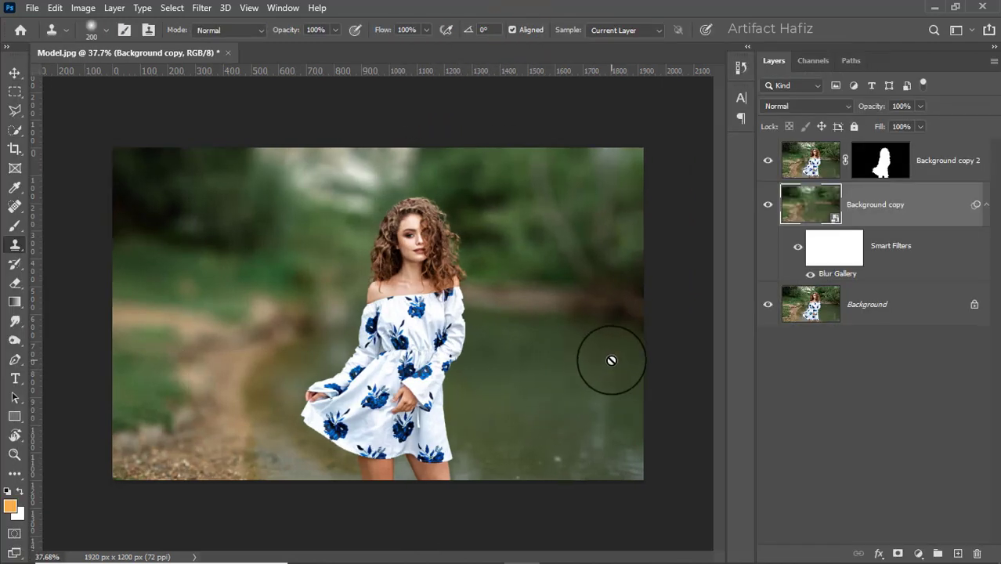
pyautogui.click(767, 205)
pyautogui.click(767, 204)
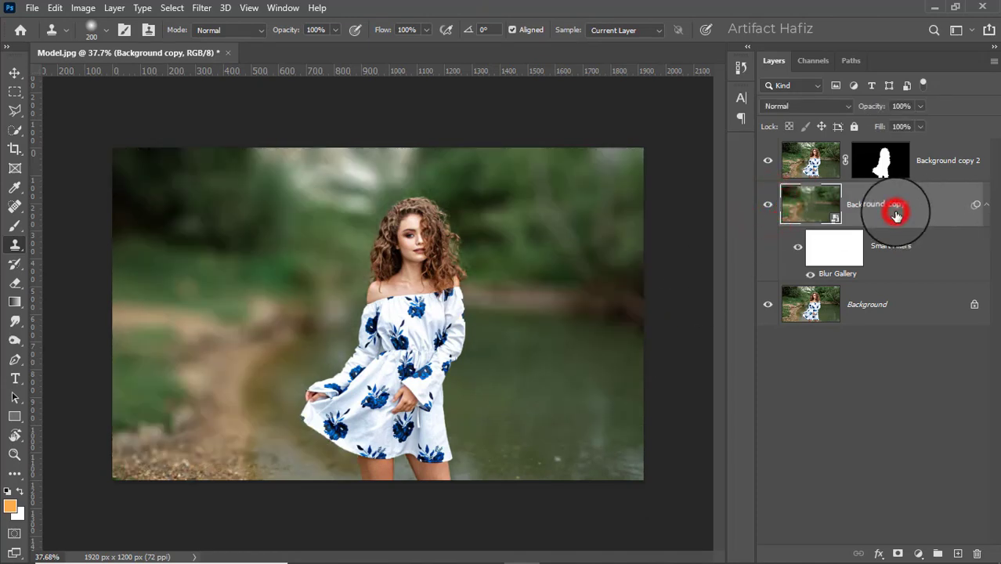
# Add a Color Lookup adjustment above Background copy 2 using the Fuji ETERNA 250D Kodak 2395 3D LUT
pyautogui.click(935, 162)
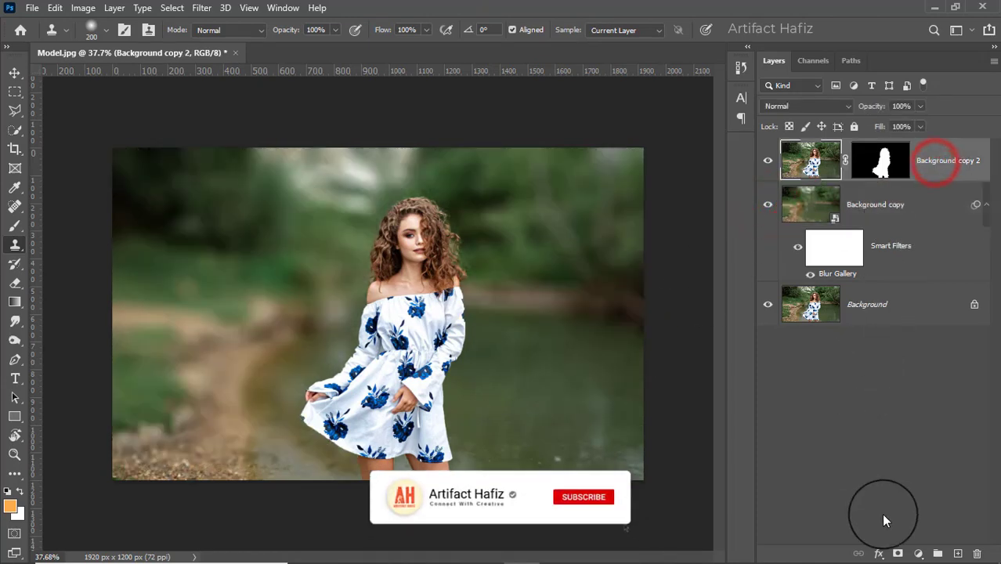
pyautogui.click(919, 553)
pyautogui.click(926, 467)
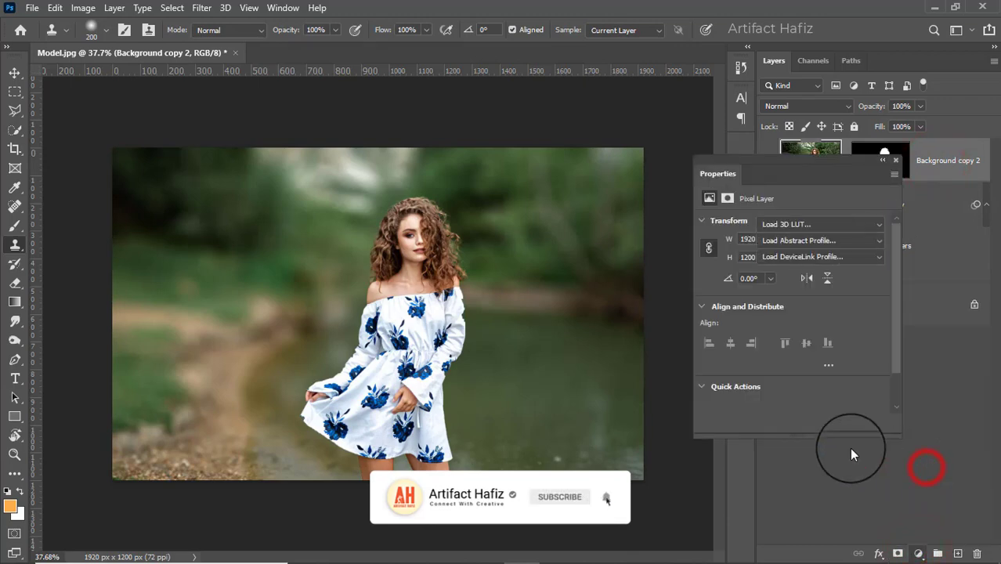
pyautogui.click(802, 222)
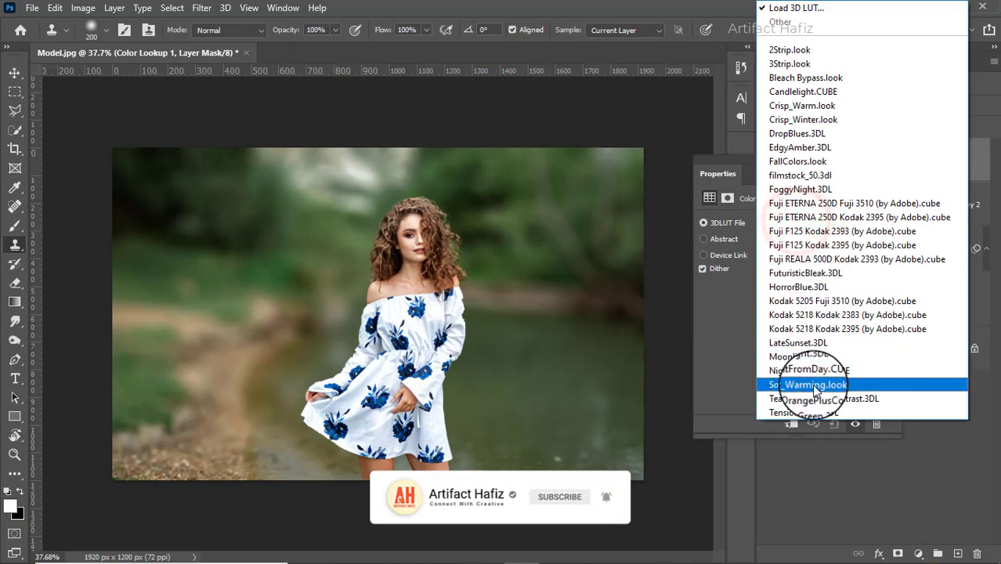
pyautogui.click(814, 220)
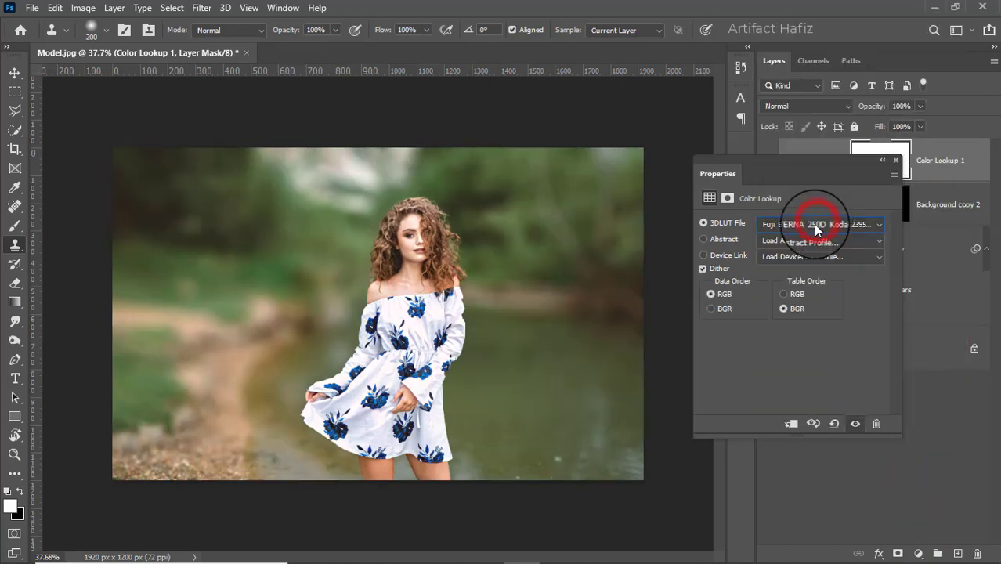
pyautogui.click(895, 162)
# Compare the image with and without the Color Lookup adjustment, and set its layer opacity to 20%
pyautogui.click(768, 160)
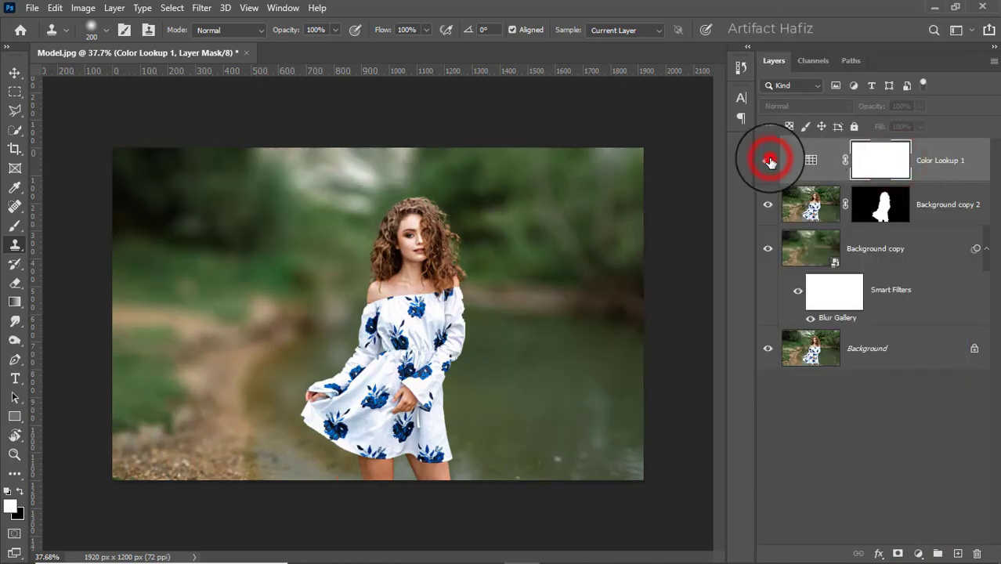
pyautogui.click(768, 159)
pyautogui.moveTo(921, 106); pyautogui.dragTo(864, 125)
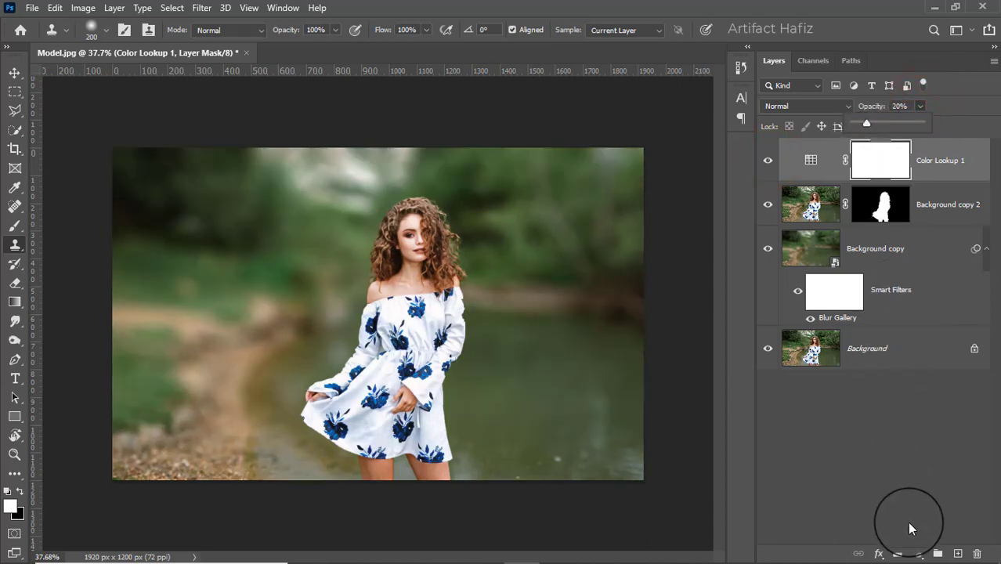
# Add a Levels adjustment above Color Lookup 1 with the midtone input at 0.97
pyautogui.click(917, 553)
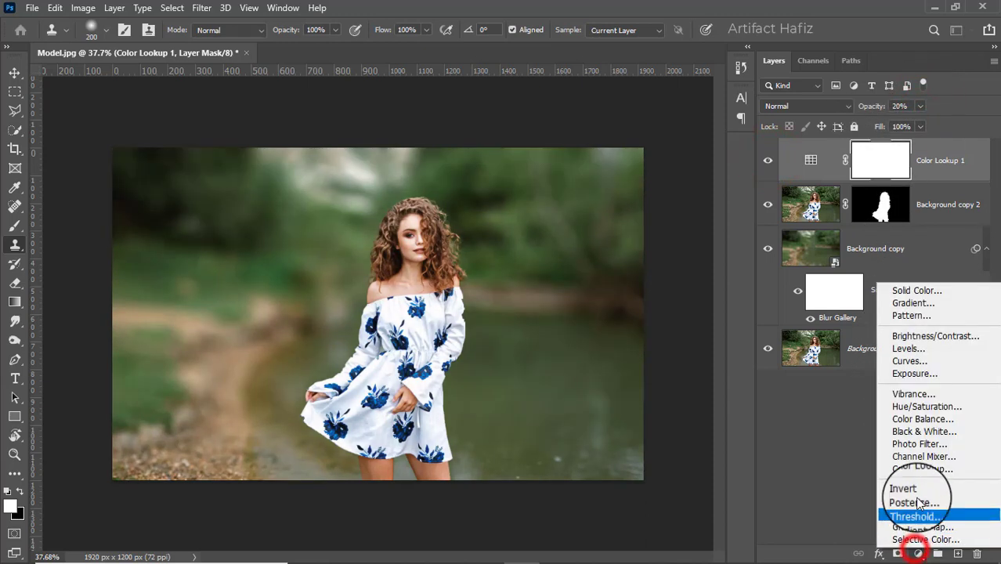
pyautogui.click(905, 350)
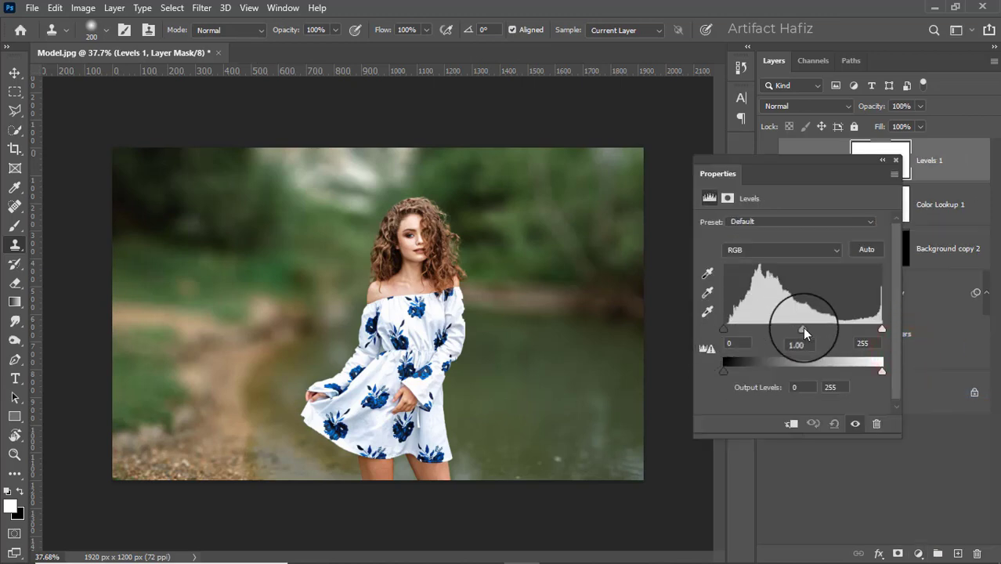
pyautogui.moveTo(803, 329)
pyautogui.mouseDown()
pyautogui.moveTo(817, 333)
pyautogui.moveTo(807, 337)
pyautogui.mouseUp()
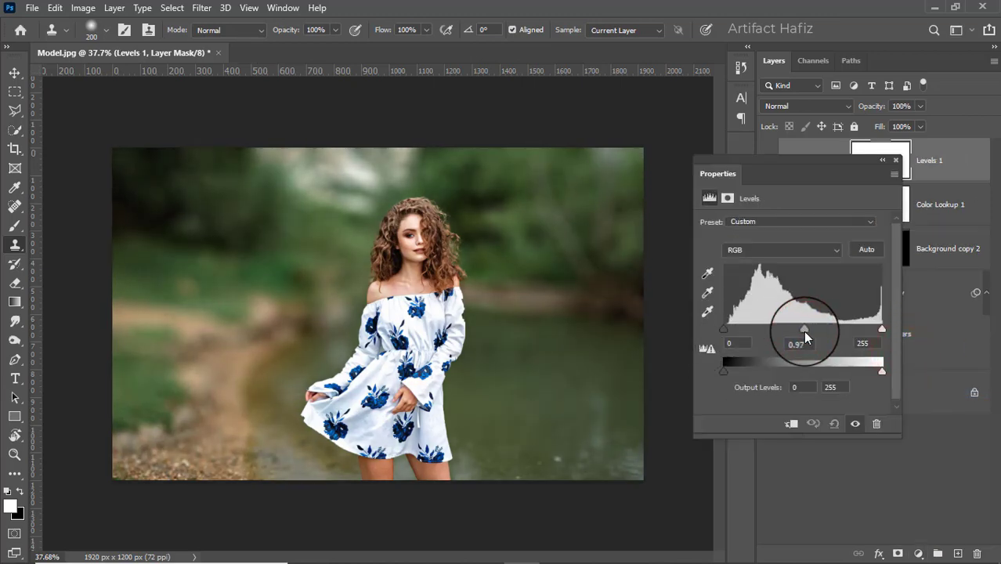
pyautogui.click(896, 160)
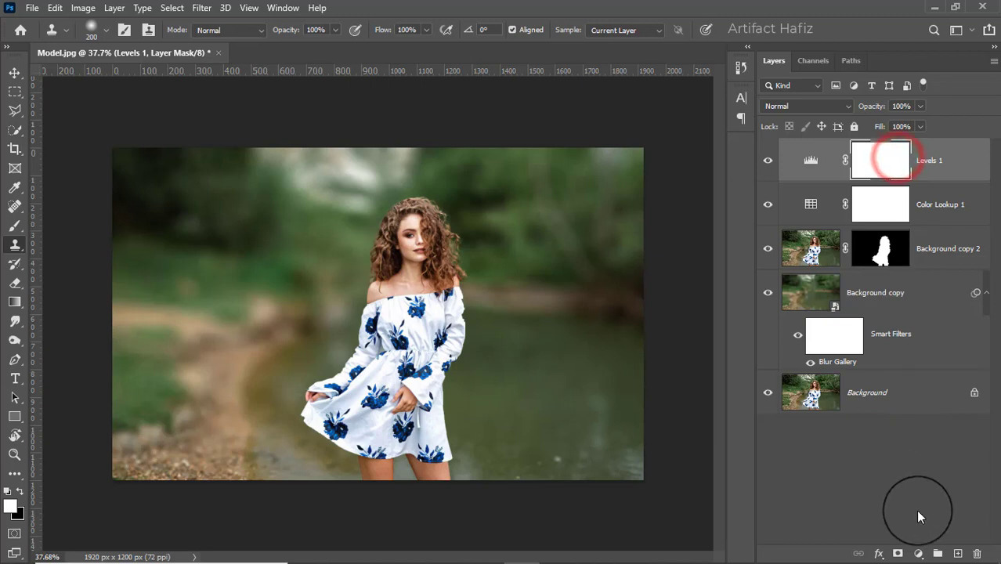
# Add a Curves adjustment on top, pulling the RGB curve down slightly in the shadows and placing a second point in the highlights
pyautogui.click(918, 553)
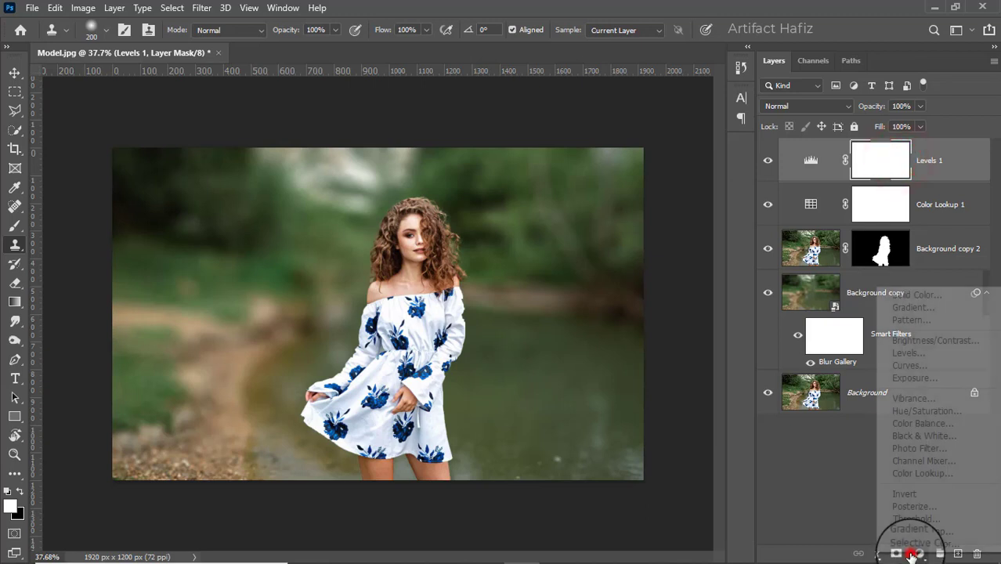
pyautogui.click(903, 366)
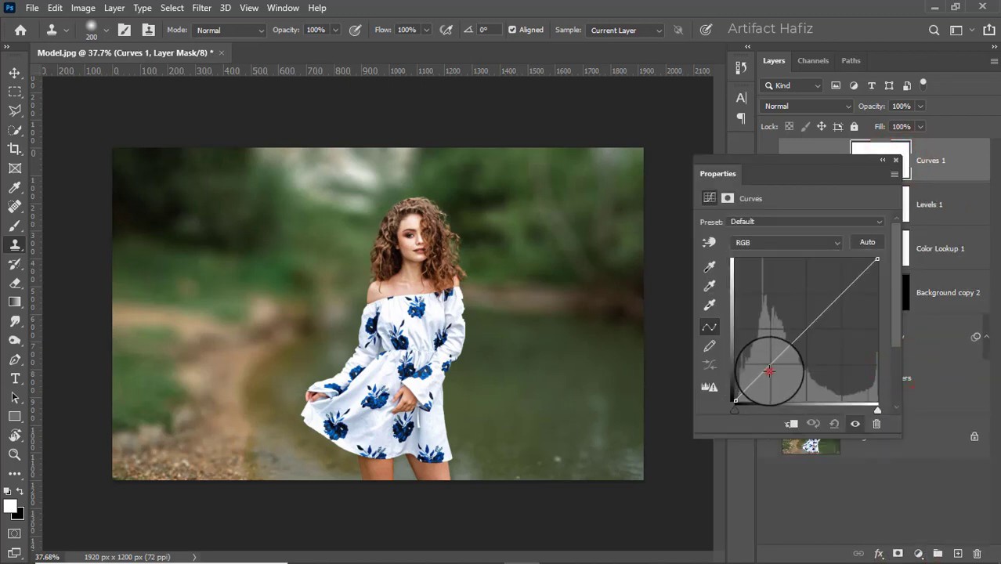
pyautogui.click(769, 371)
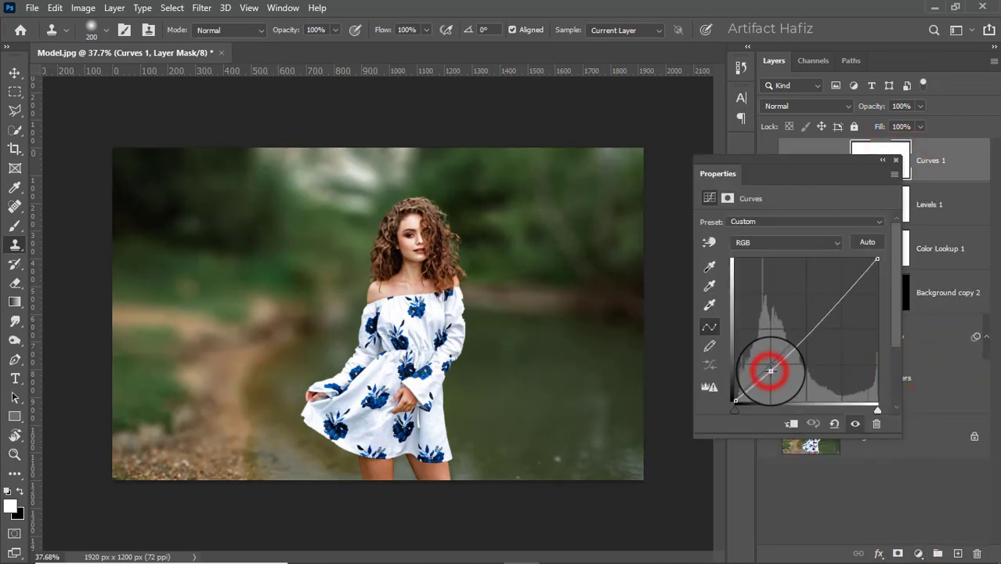
pyautogui.click(840, 296)
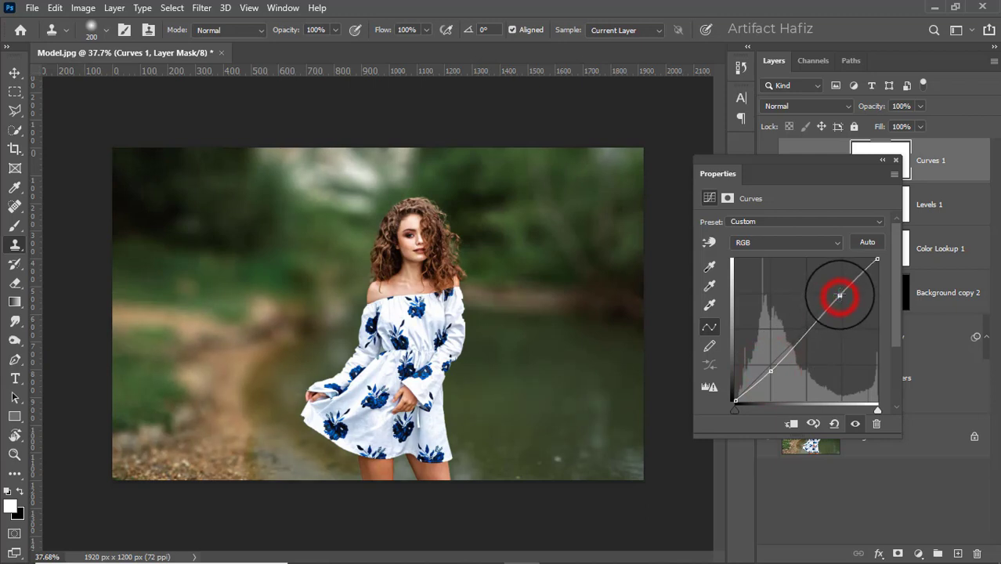
# Stamp all visible layers into a new layer above Curves 1 and convert it for smart filters
pyautogui.click(894, 157)
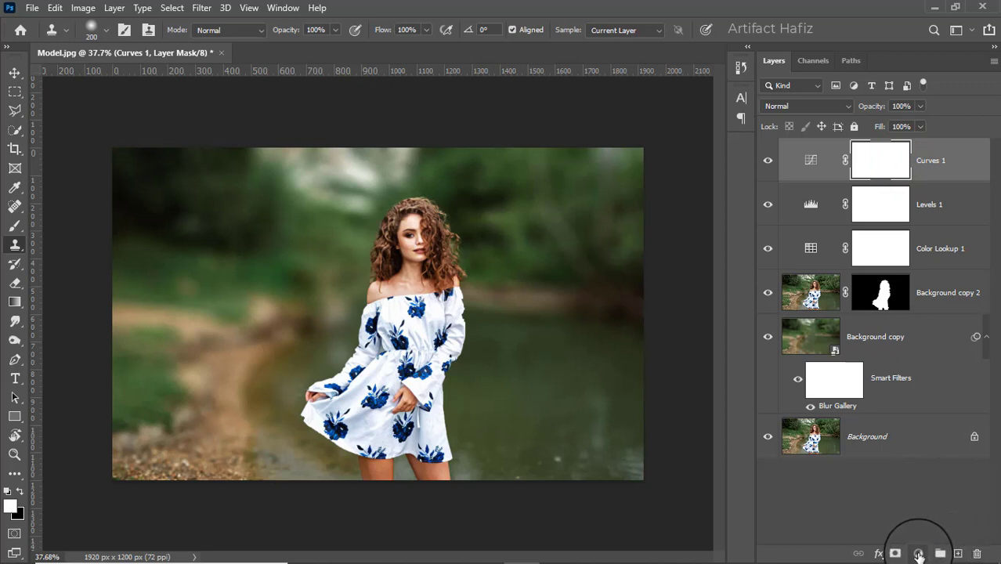
pyautogui.click(929, 161)
pyautogui.hotkey('ctrl', 'alt', 'shift', 'e')
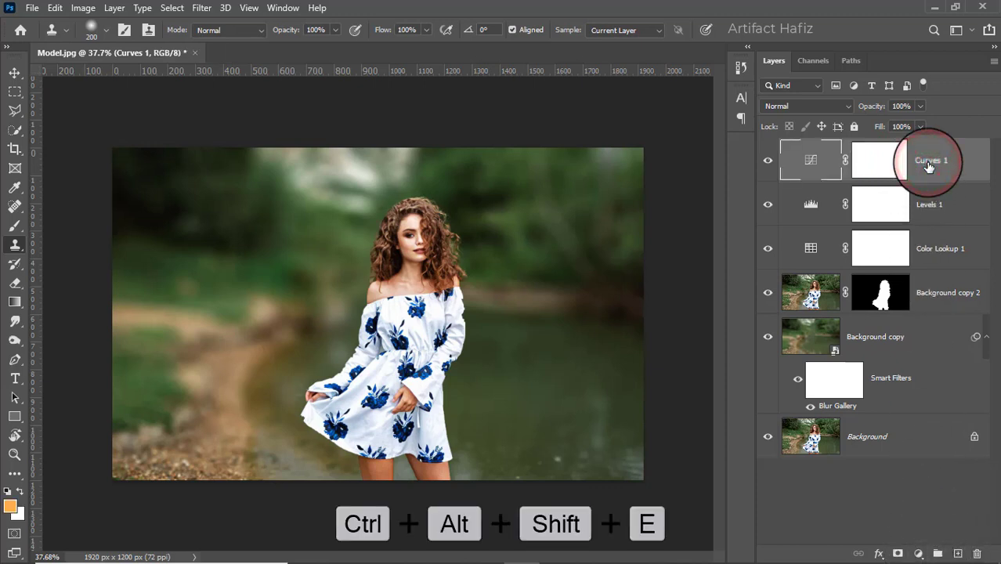
pyautogui.click(197, 8)
pyautogui.click(210, 45)
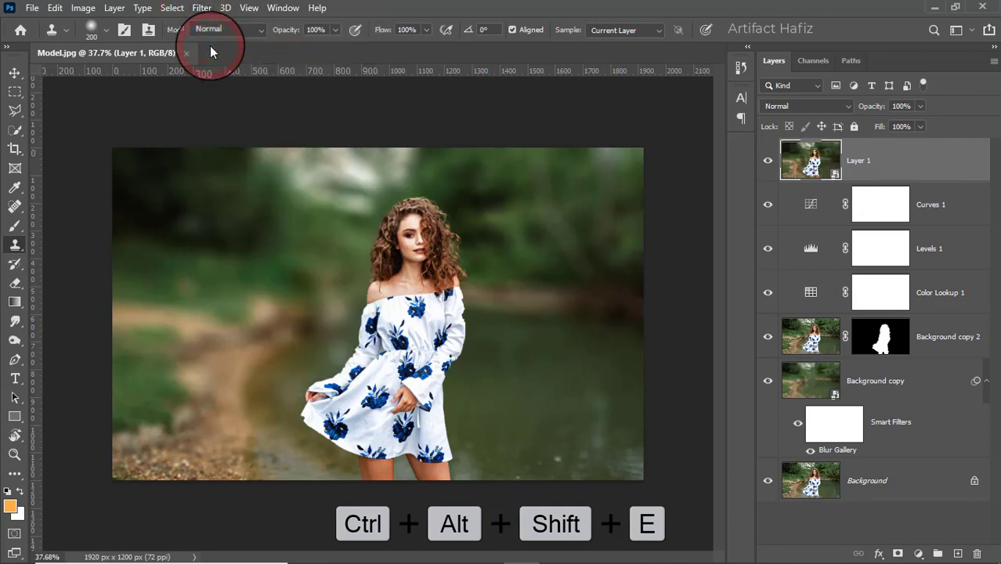
# Open the Camera Raw Filter on Layer 1 and set Exposure to -0.25, Highlights -44, Whites +20, Blacks -12 and Texture +3
pyautogui.click(202, 8)
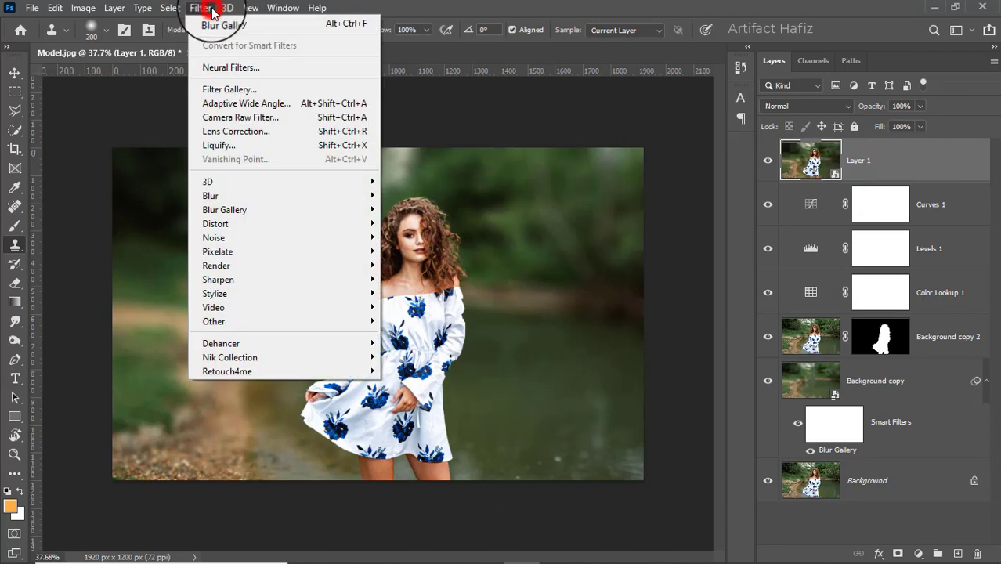
pyautogui.click(238, 117)
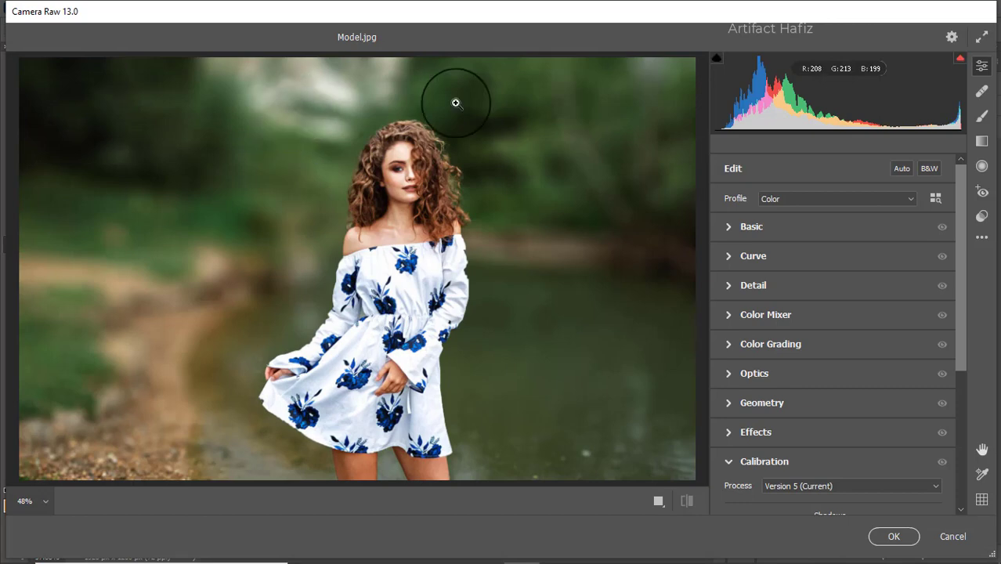
pyautogui.click(736, 227)
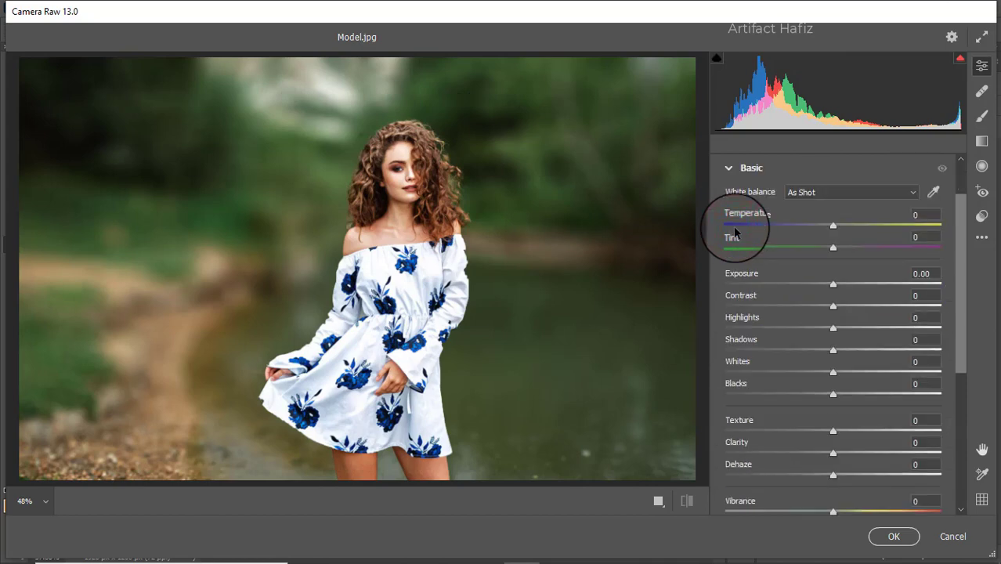
pyautogui.moveTo(834, 283)
pyautogui.mouseDown()
pyautogui.moveTo(860, 285)
pyautogui.moveTo(828, 291)
pyautogui.mouseUp()
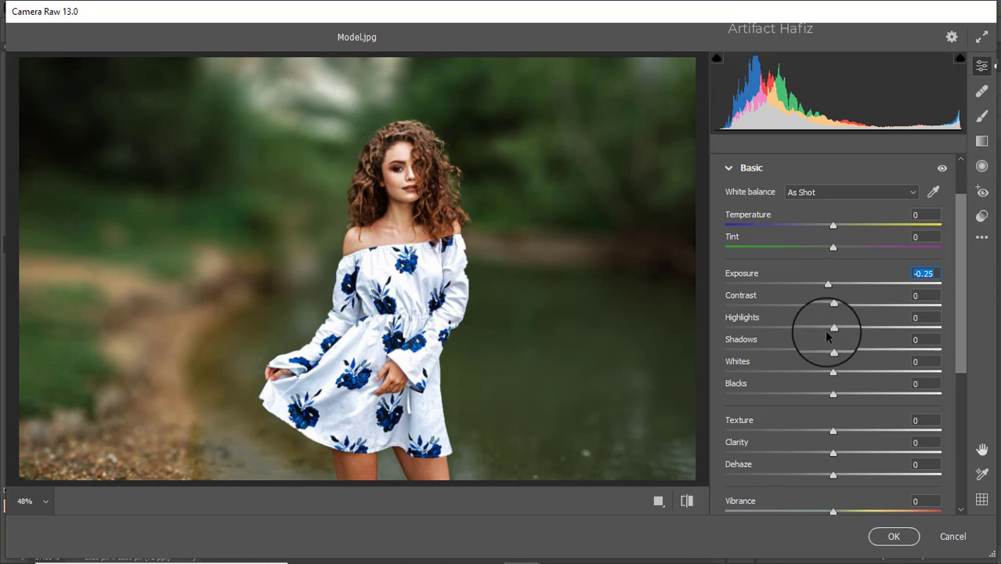
pyautogui.moveTo(830, 329); pyautogui.dragTo(803, 335)
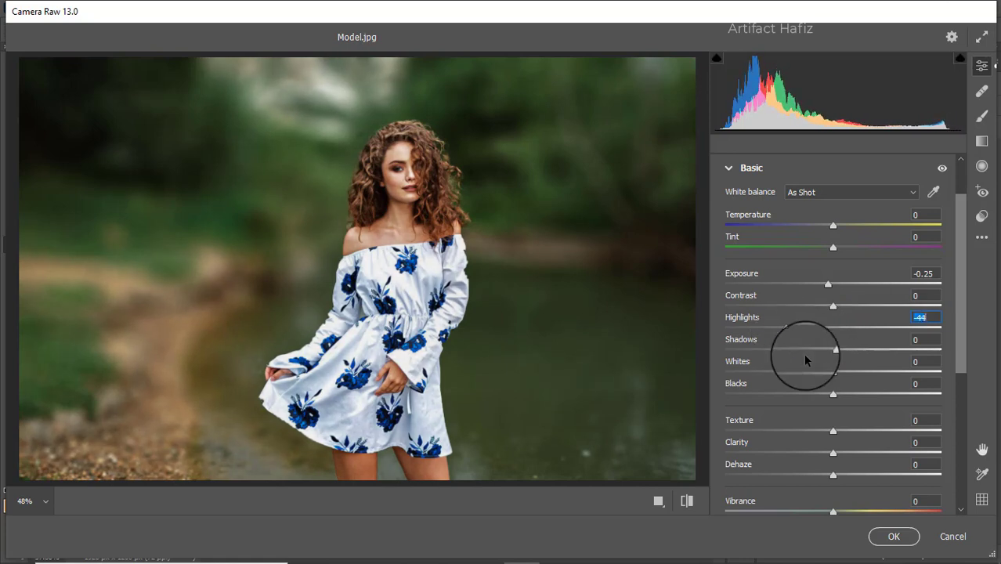
pyautogui.moveTo(834, 375); pyautogui.dragTo(857, 379)
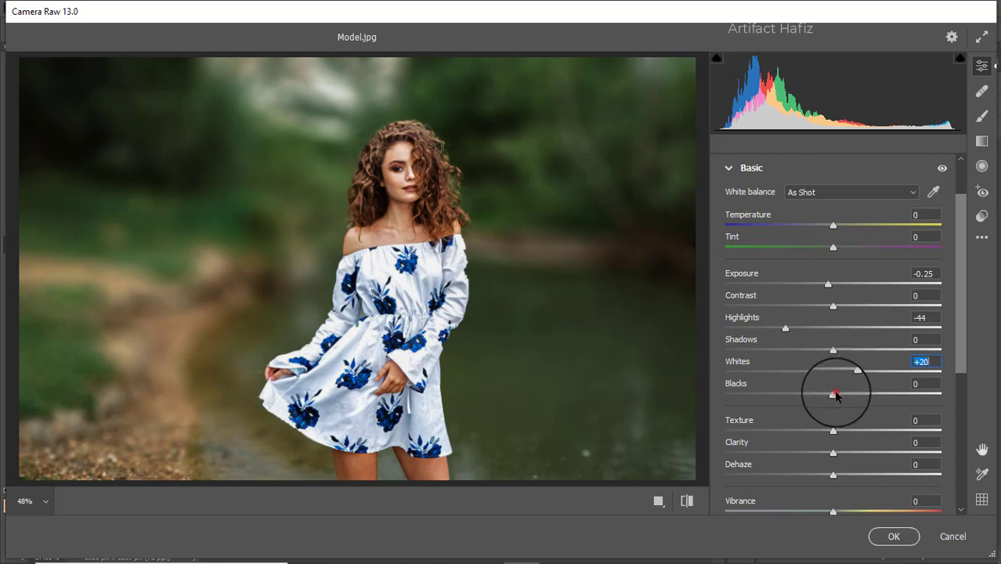
pyautogui.moveTo(833, 394)
pyautogui.mouseDown()
pyautogui.moveTo(865, 397)
pyautogui.moveTo(816, 403)
pyautogui.mouseUp()
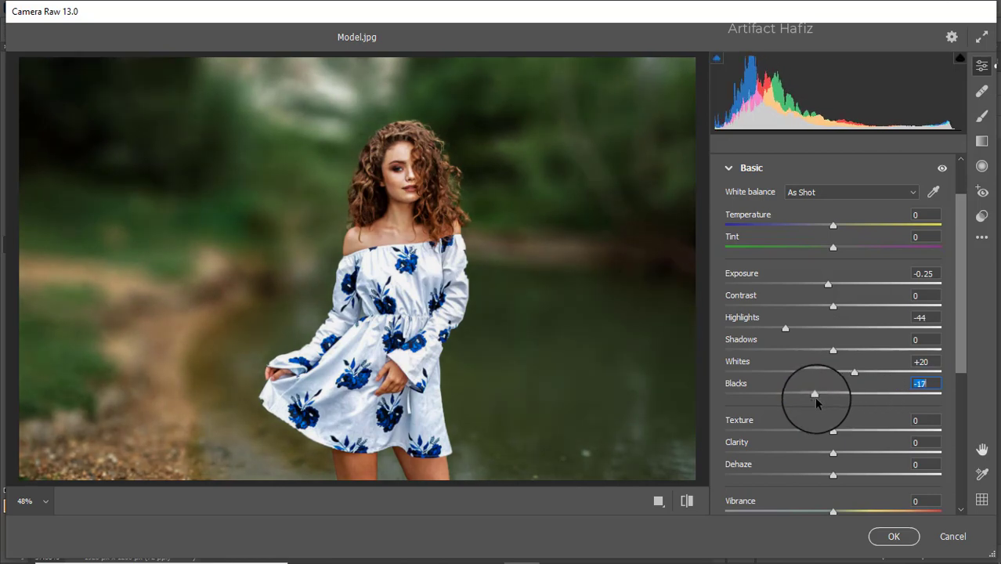
pyautogui.moveTo(813, 402); pyautogui.dragTo(833, 441)
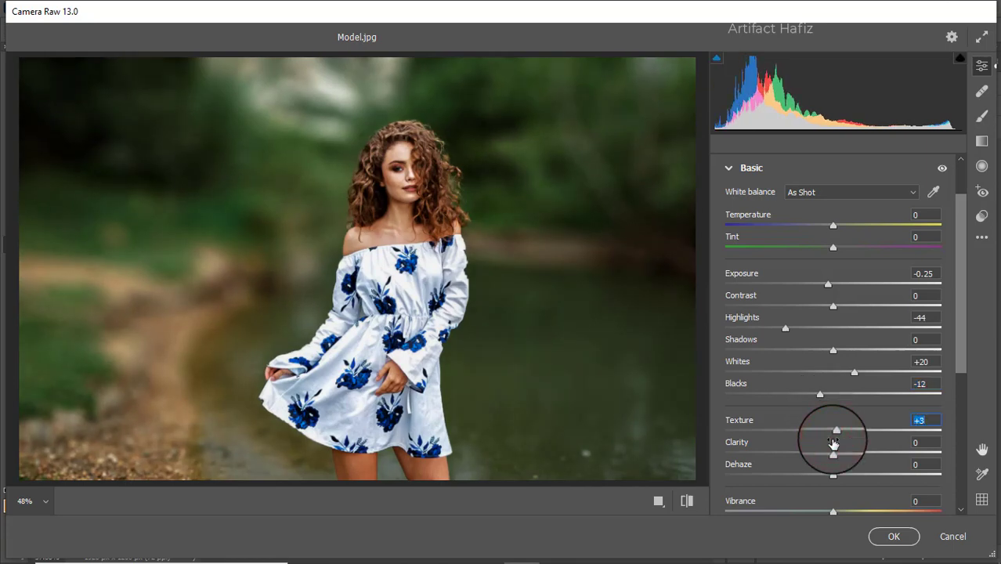
# Set Clarity to +3, Dehaze to +5, Vibrance to +6 and Saturation to -3 in the Basic adjustments
pyautogui.moveTo(832, 453); pyautogui.dragTo(838, 480)
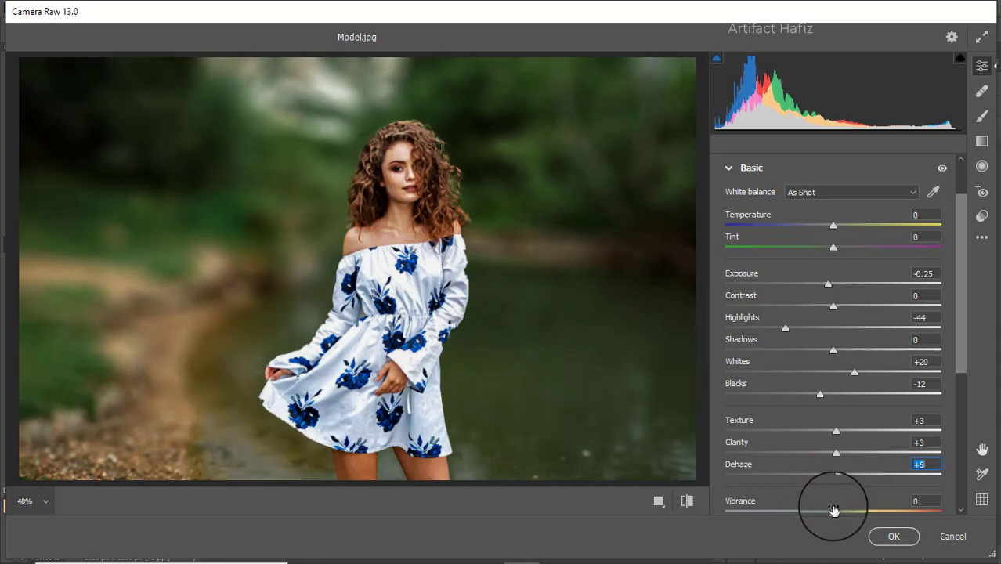
pyautogui.scroll(-2, 819, 466)
pyautogui.scroll(-1, 819, 466)
pyautogui.moveTo(834, 404); pyautogui.dragTo(835, 430)
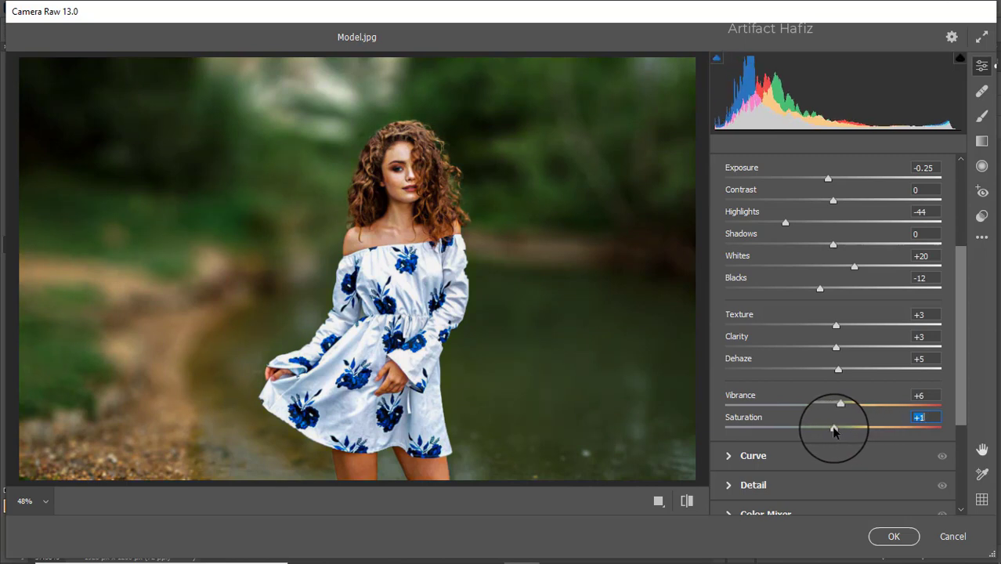
# Adjust the blue channel curve by lifting its black point to output 9 and pulling a shadow point slightly below the diagonal
pyautogui.click(805, 455)
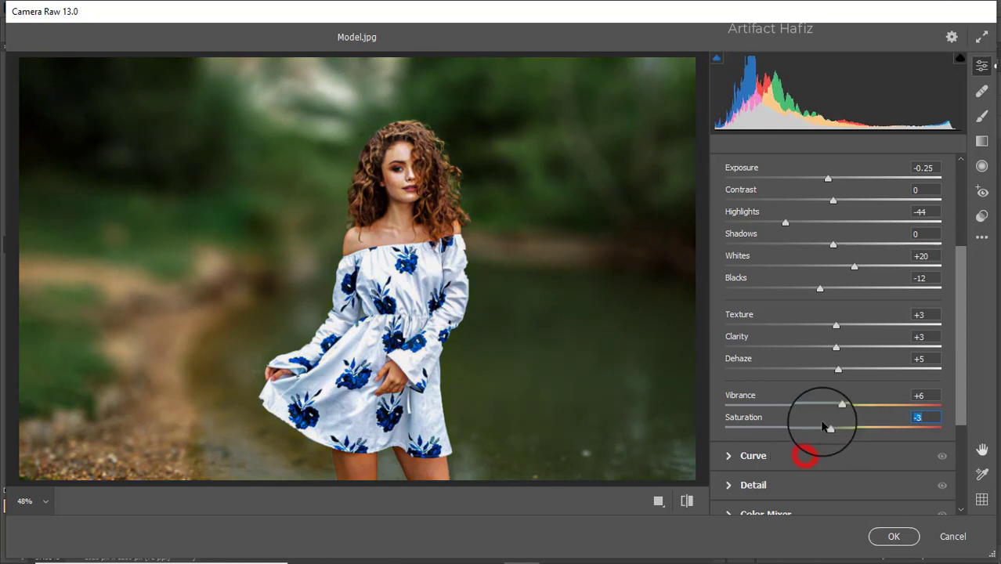
pyautogui.click(863, 230)
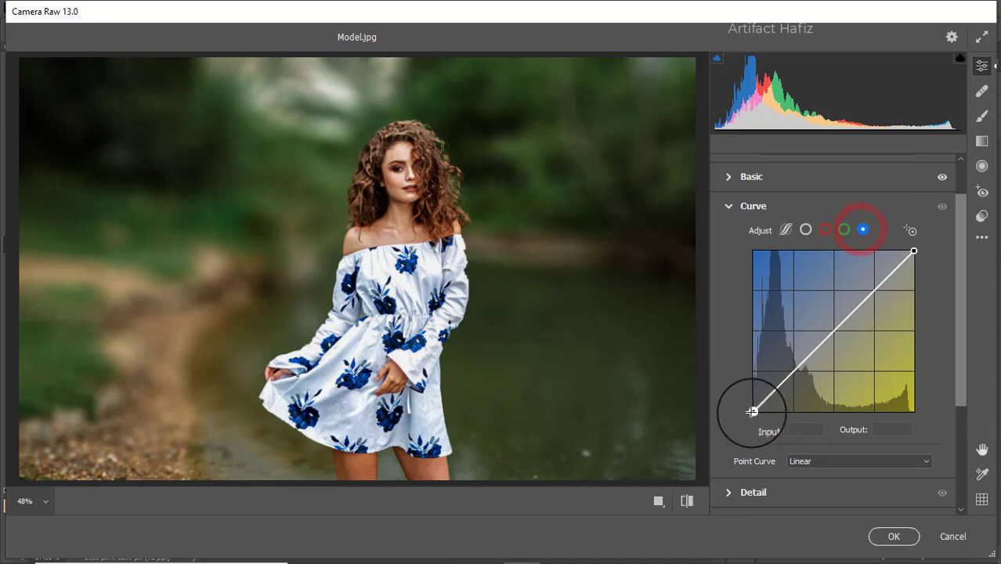
pyautogui.moveTo(752, 411); pyautogui.dragTo(755, 405)
pyautogui.moveTo(787, 371); pyautogui.dragTo(794, 374)
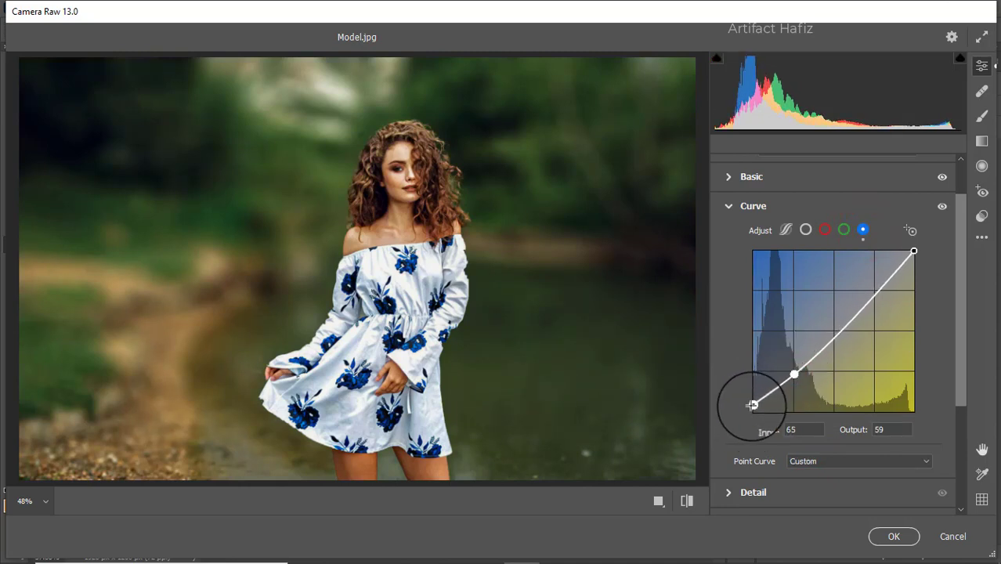
pyautogui.moveTo(751, 404); pyautogui.dragTo(755, 405)
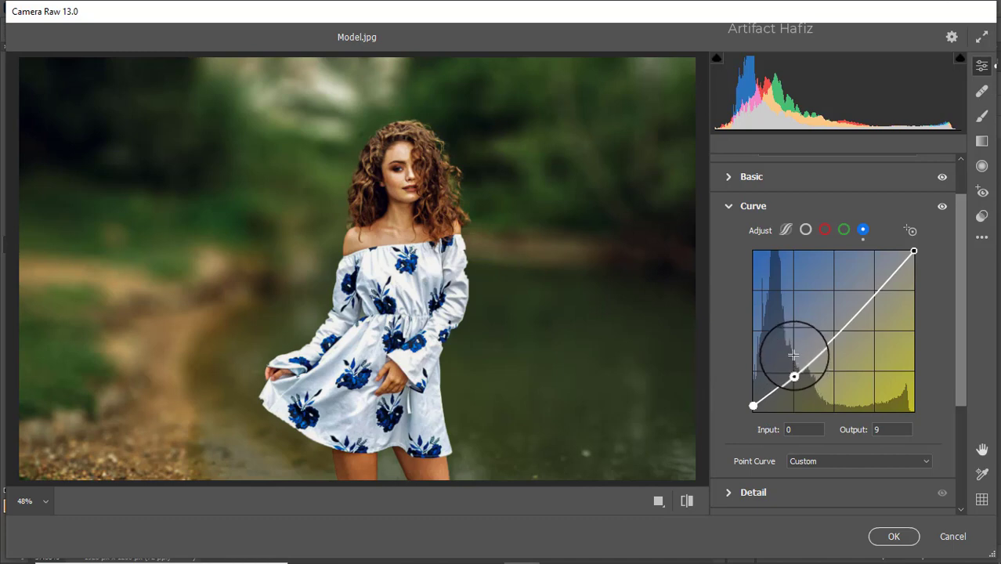
# Set Noise Reduction to 7 in the Detail adjustments
pyautogui.scroll(-3, 793, 358)
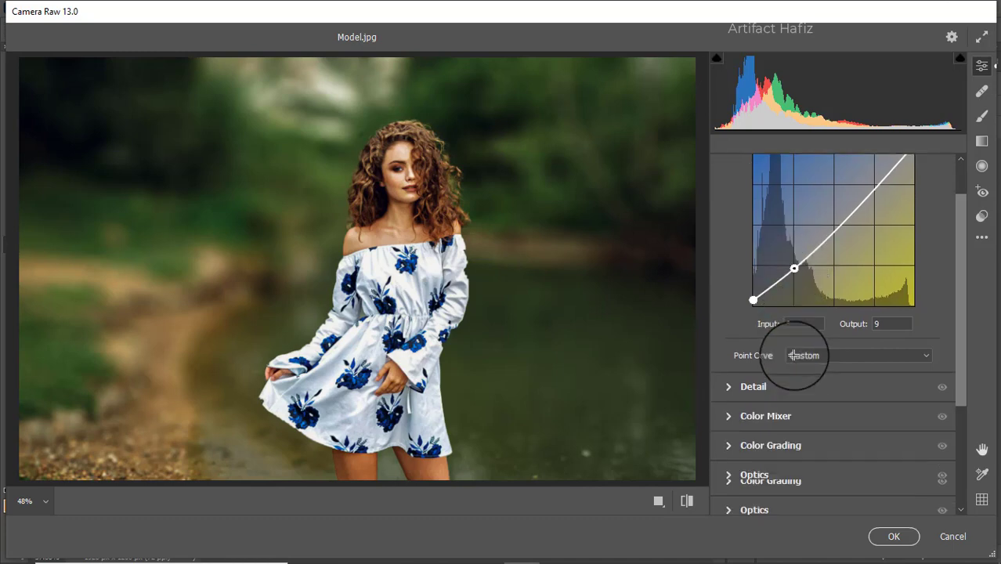
pyautogui.click(760, 394)
pyautogui.moveTo(726, 348); pyautogui.dragTo(740, 348)
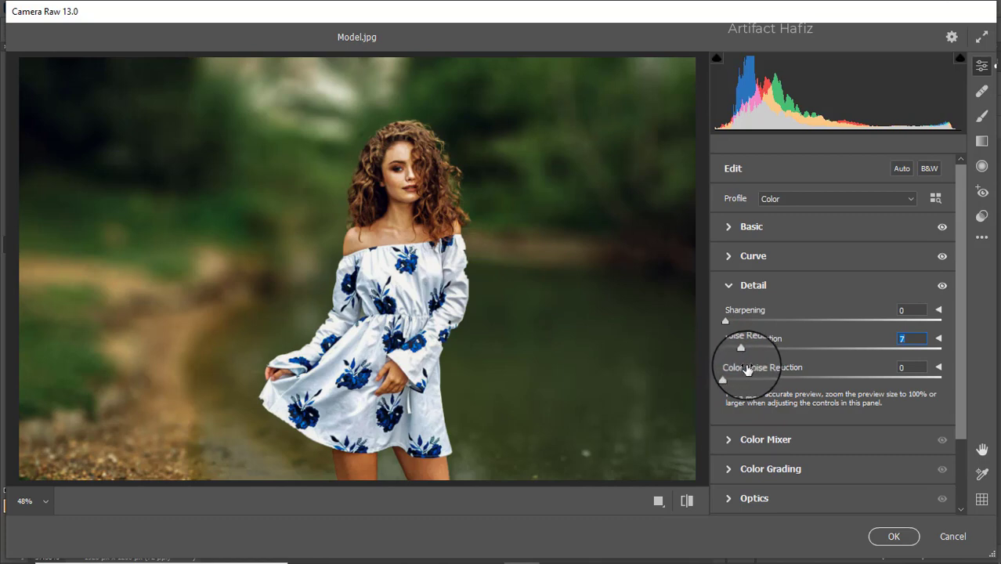
# Set the Color Mixer saturation to Reds +87, Yellows -7, Greens -55, Aquas +29 and Blues -3
pyautogui.click(728, 440)
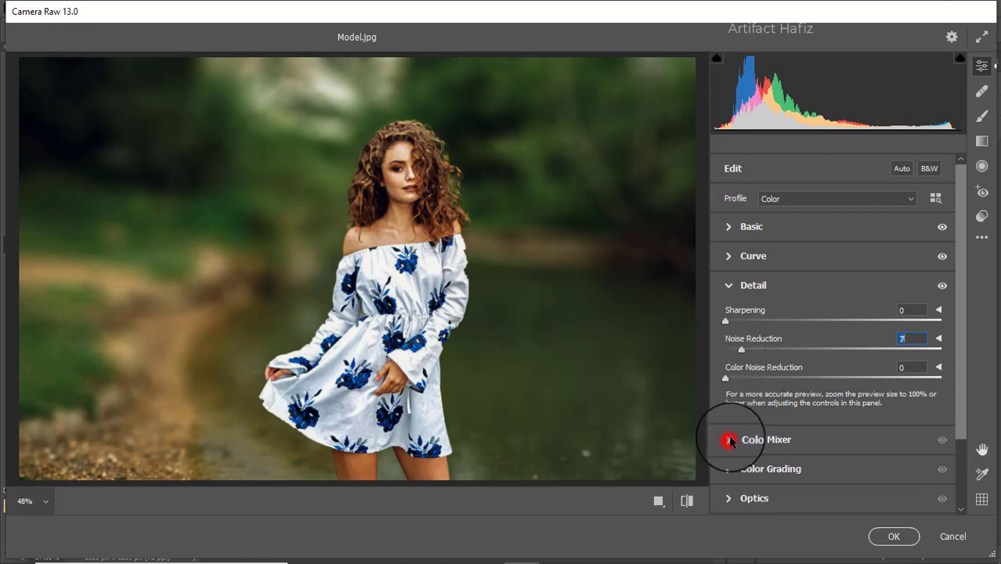
pyautogui.click(775, 261)
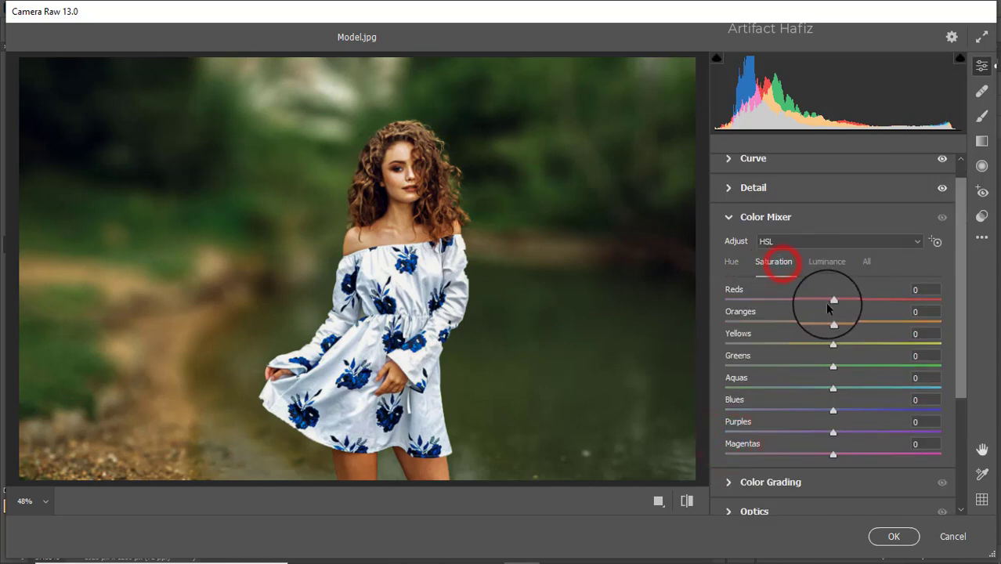
pyautogui.moveTo(833, 300); pyautogui.dragTo(925, 300)
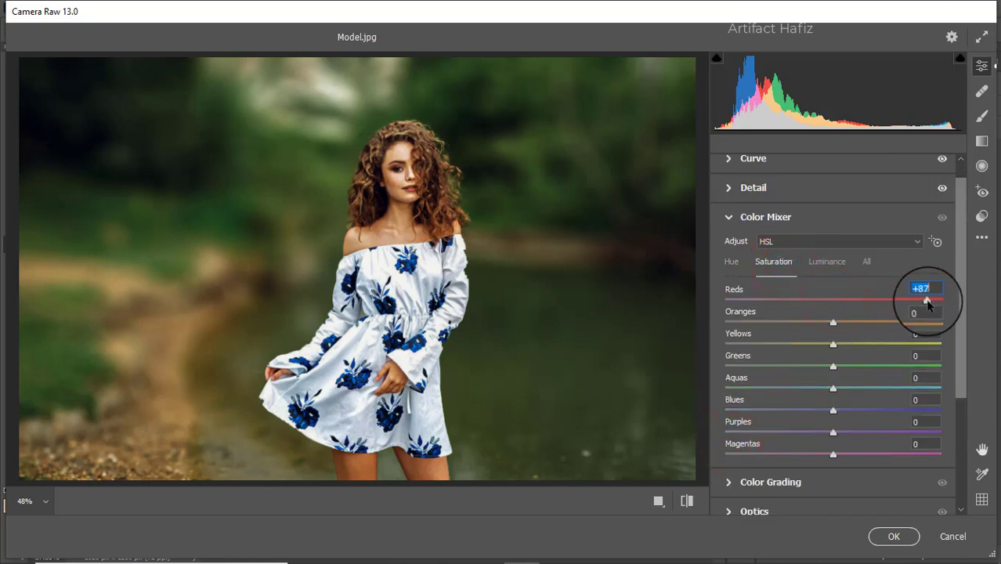
pyautogui.moveTo(832, 342); pyautogui.dragTo(777, 364)
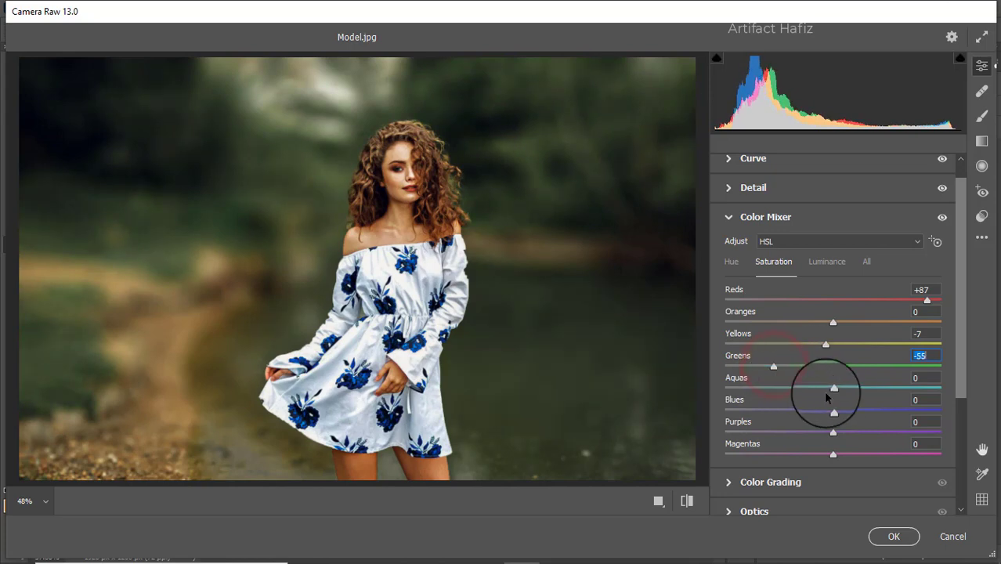
pyautogui.moveTo(831, 387); pyautogui.dragTo(831, 409)
# Raise the Color Mixer luminance of Aquas to +13 and of Greens to about +52
pyautogui.click(824, 263)
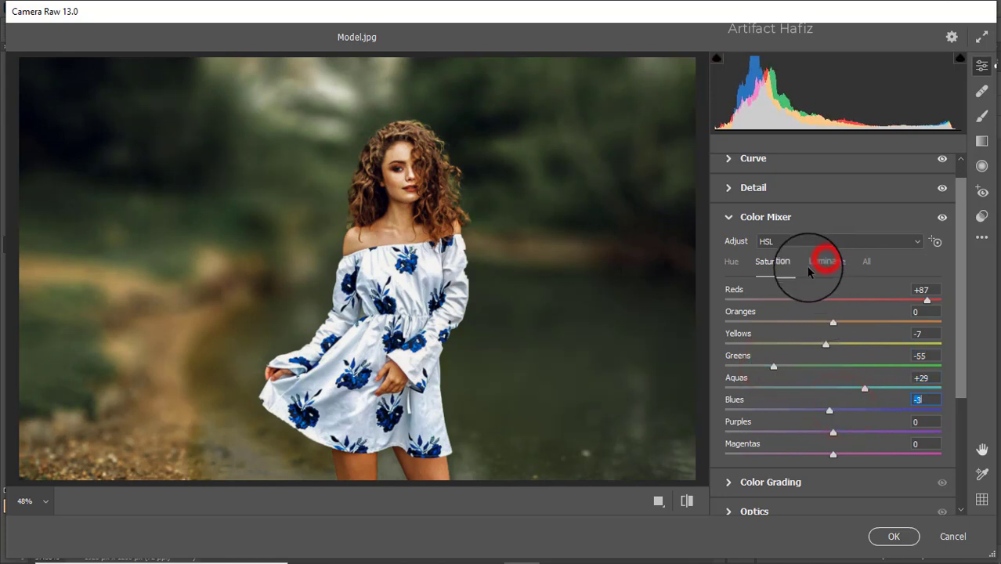
pyautogui.click(830, 390)
pyautogui.moveTo(824, 396); pyautogui.dragTo(890, 370)
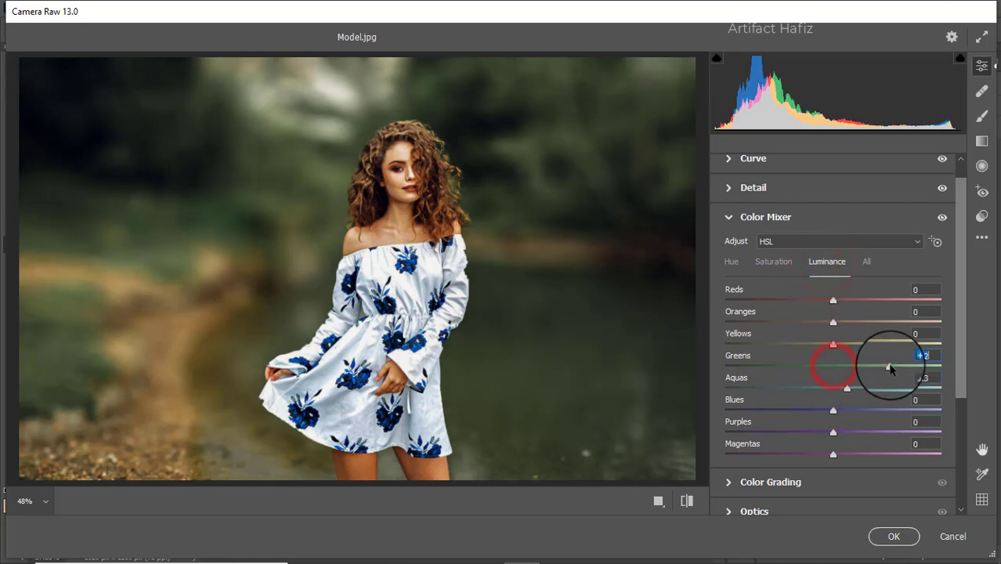
# Set the Color Mixer hue to Aquas -25, Blues -14 and Greens +23
pyautogui.click(732, 264)
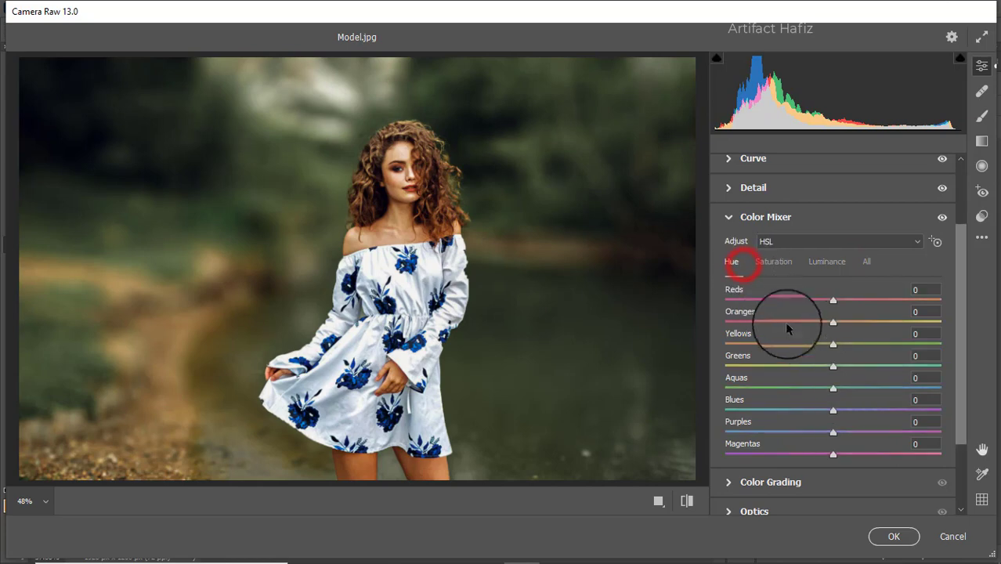
pyautogui.click(829, 392)
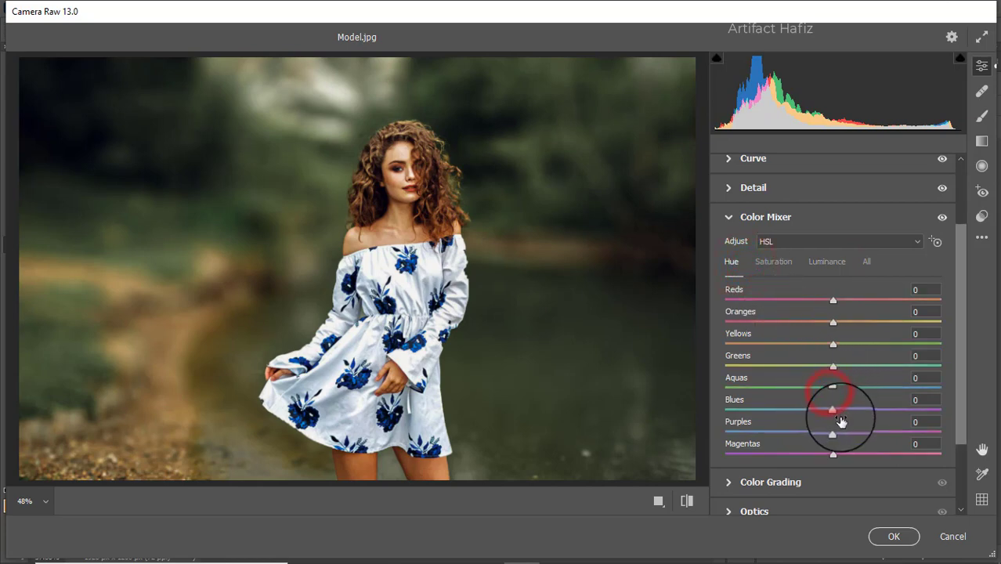
pyautogui.moveTo(834, 410)
pyautogui.mouseDown()
pyautogui.moveTo(778, 408)
pyautogui.moveTo(819, 414)
pyautogui.mouseUp()
pyautogui.moveTo(832, 364); pyautogui.dragTo(854, 363)
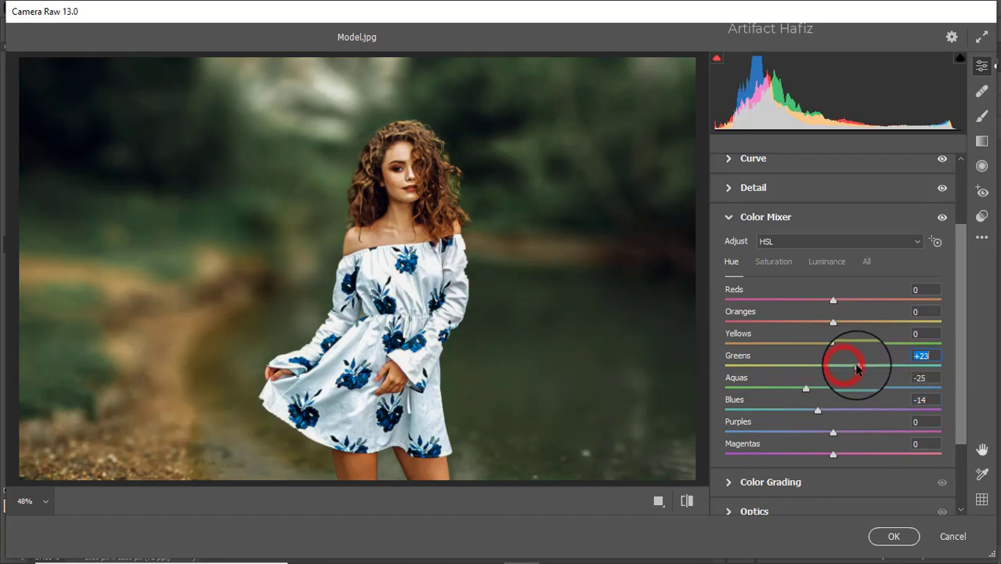
# Color grade the shadows toward blue with hue 249 and saturation 13, and tint the highlights slightly toward yellow
pyautogui.scroll(-2, 828, 342)
pyautogui.click(768, 381)
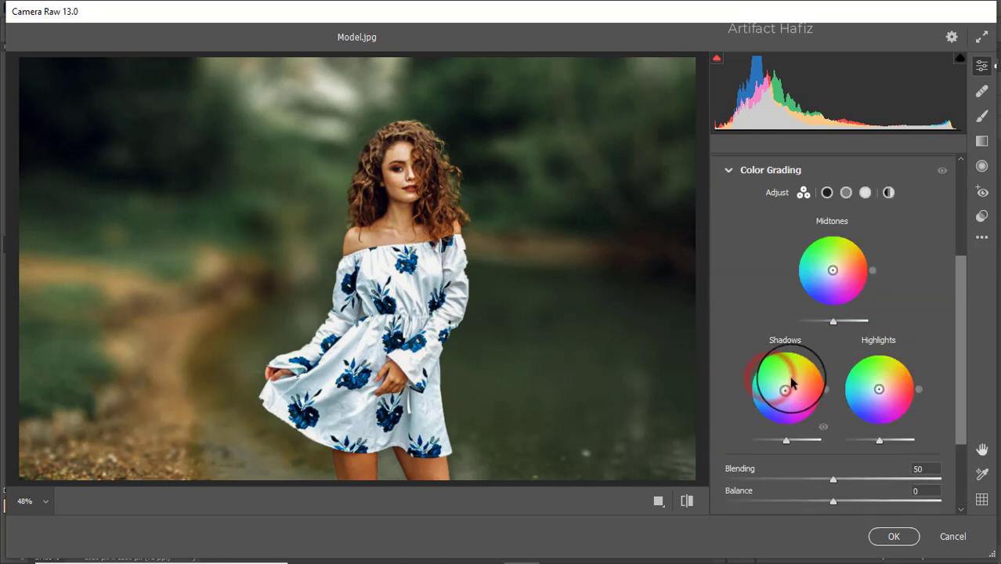
pyautogui.moveTo(785, 387); pyautogui.dragTo(710, 398)
pyautogui.moveTo(704, 444); pyautogui.dragTo(756, 475)
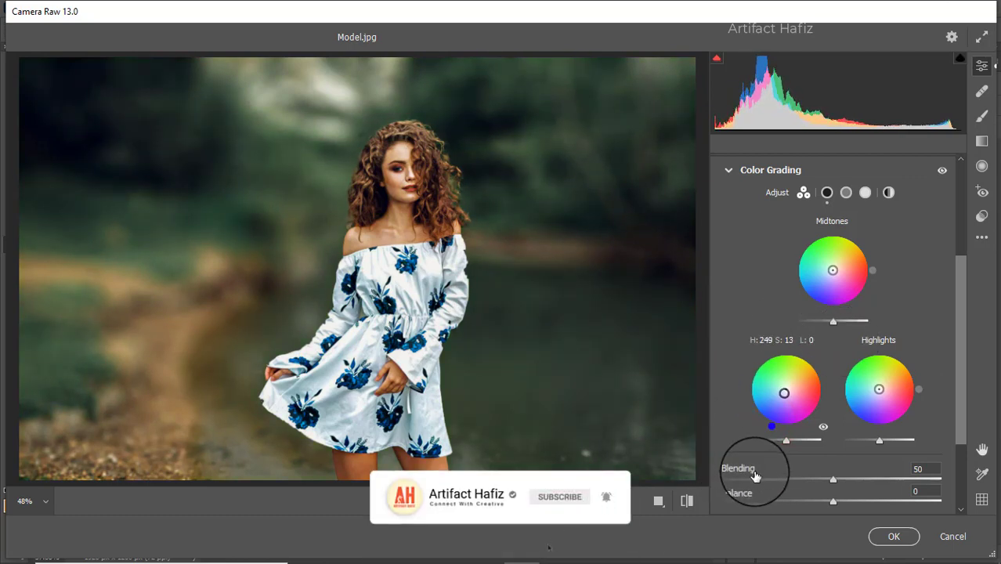
pyautogui.moveTo(878, 388); pyautogui.dragTo(897, 353)
pyautogui.moveTo(967, 382); pyautogui.dragTo(958, 333)
# Set the Calibration saturation to Green Primary +40, Red Primary -16 and Blue Primary -11, and apply the Camera Raw filter
pyautogui.scroll(-3, 849, 288)
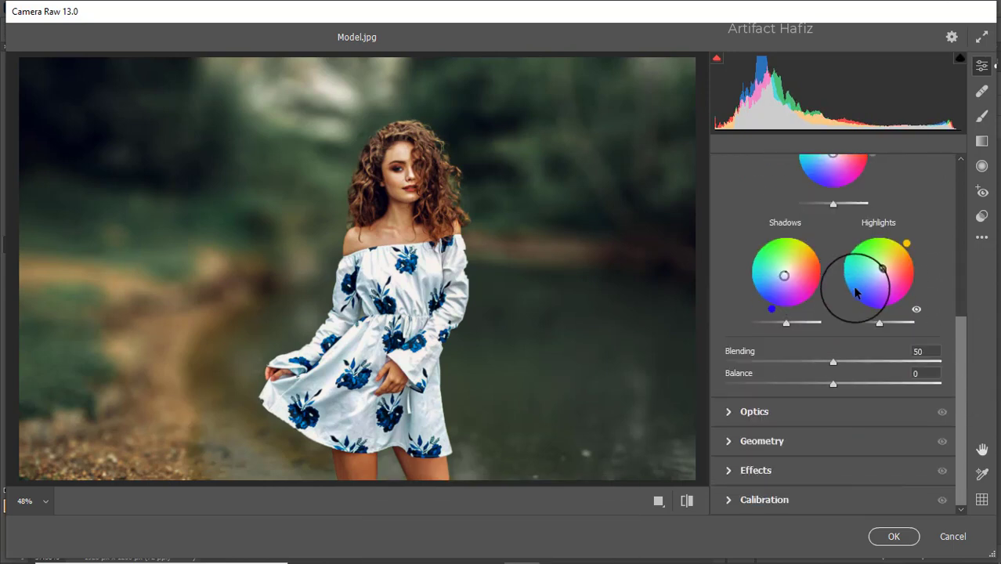
pyautogui.click(764, 499)
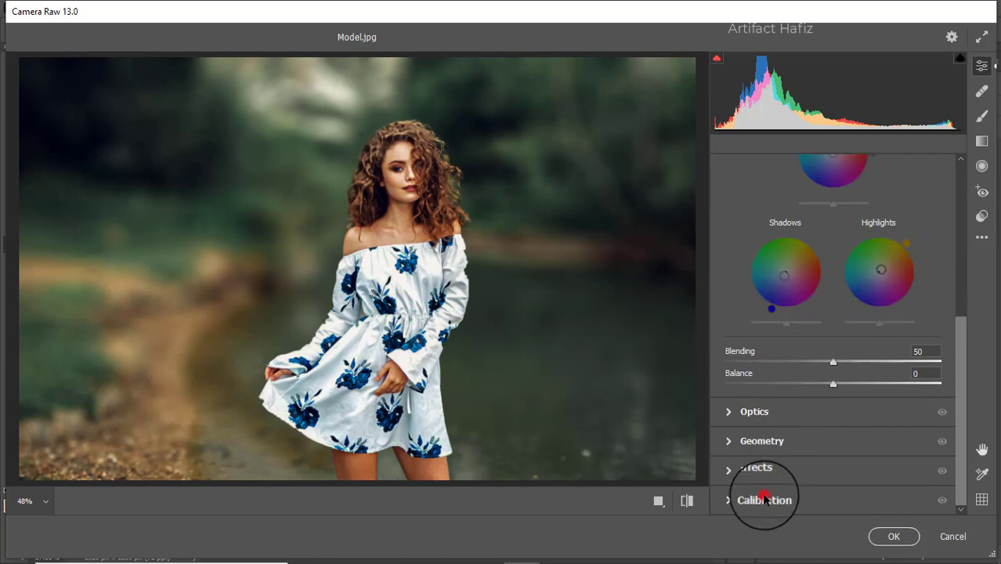
pyautogui.moveTo(833, 436); pyautogui.dragTo(875, 436)
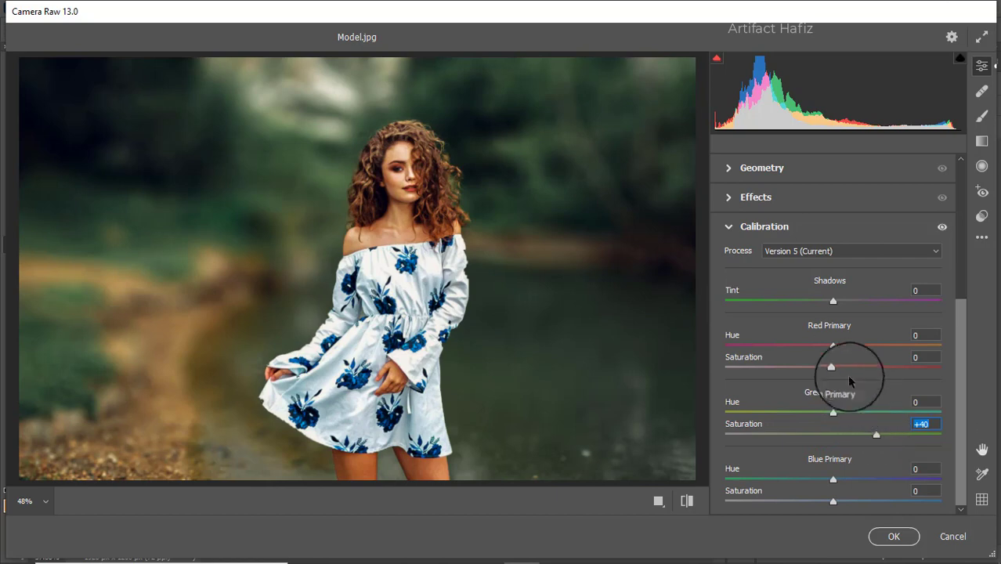
pyautogui.moveTo(833, 367)
pyautogui.mouseDown()
pyautogui.moveTo(791, 367)
pyautogui.moveTo(816, 369)
pyautogui.mouseUp()
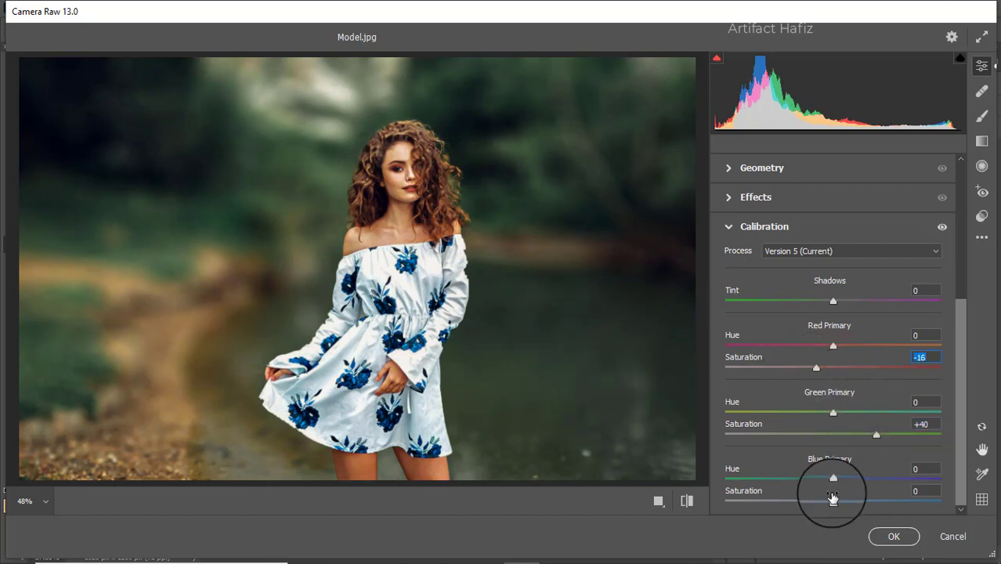
pyautogui.moveTo(833, 505); pyautogui.dragTo(818, 501)
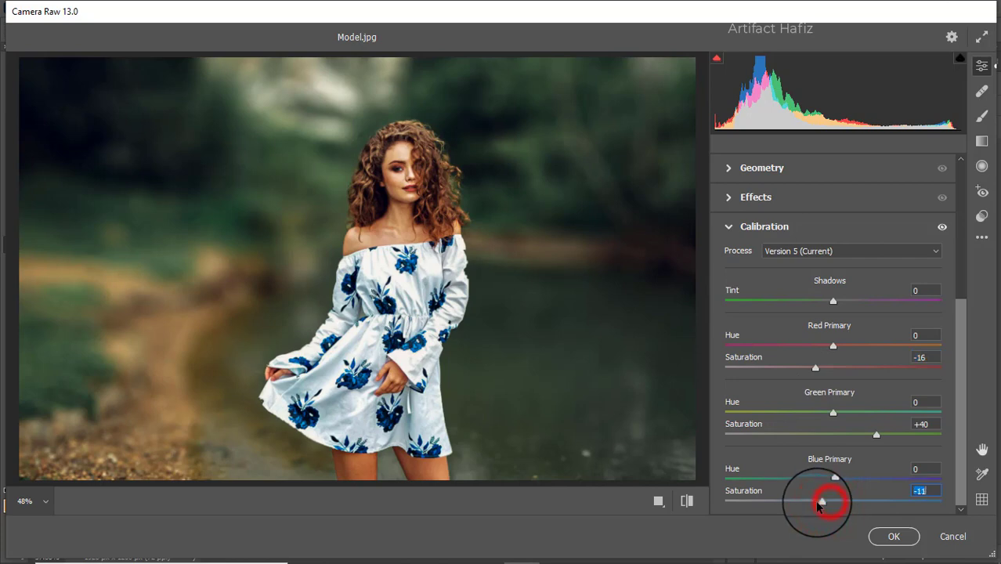
pyautogui.click(891, 536)
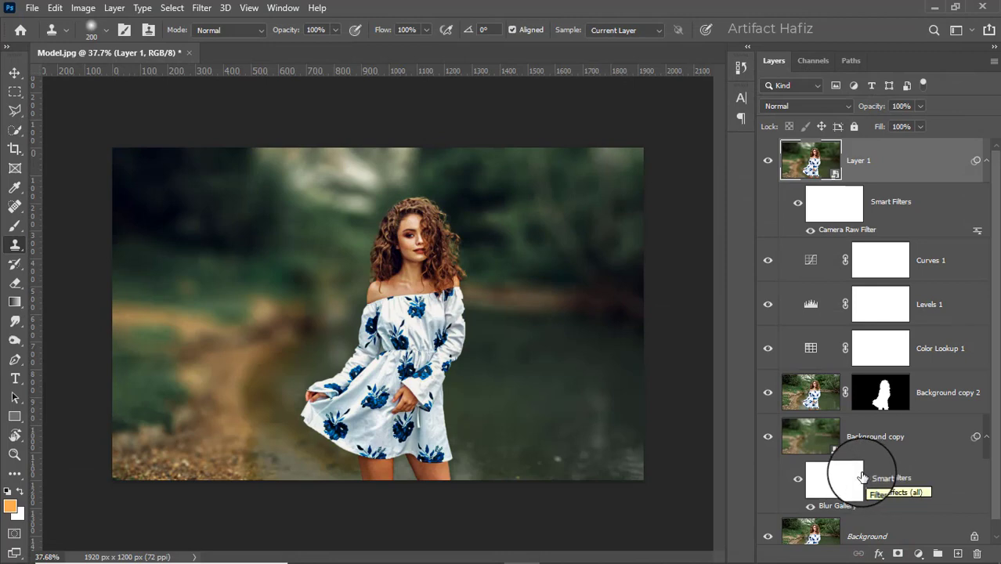
# Compare the original Background layer with the finished edit by hiding and showing all the other layers
pyautogui.scroll(-1, 784, 505)
pyautogui.keyDown('alt'); pyautogui.click(766, 523); pyautogui.keyUp('alt')
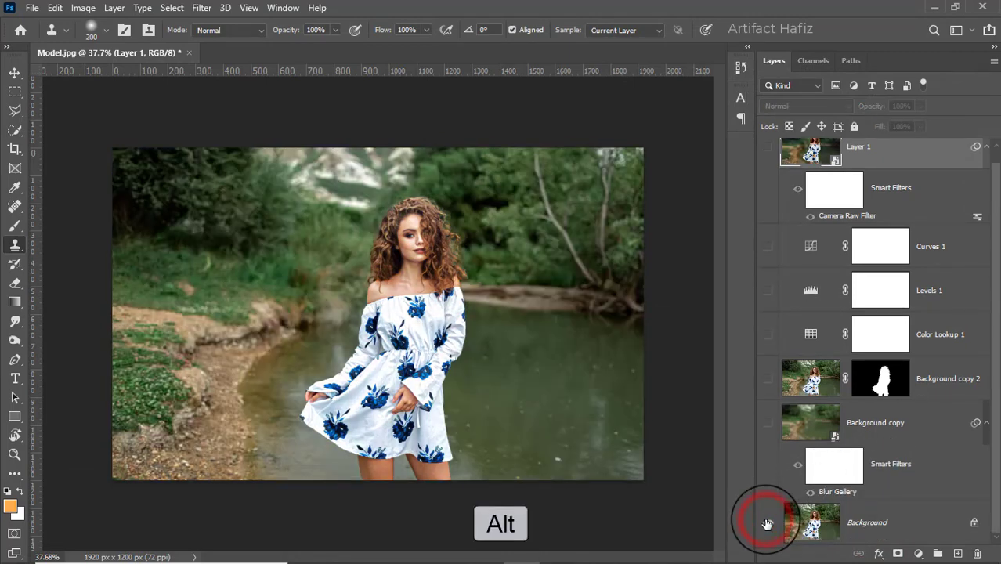
pyautogui.keyDown('alt'); pyautogui.click(767, 522); pyautogui.keyUp('alt')
pyautogui.keyDown('alt'); pyautogui.click(768, 522); pyautogui.keyUp('alt')
pyautogui.keyDown('alt'); pyautogui.click(768, 522); pyautogui.keyUp('alt')
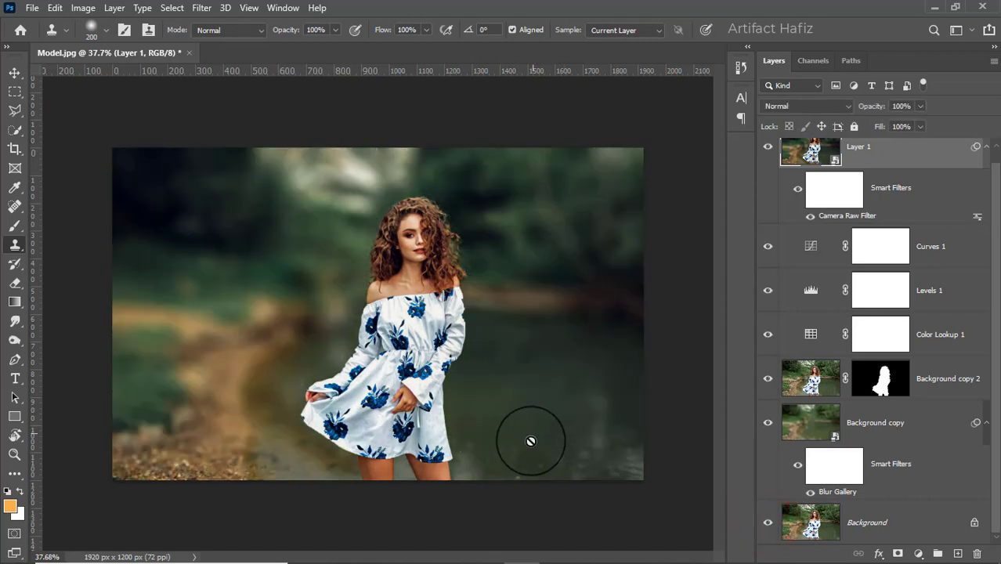